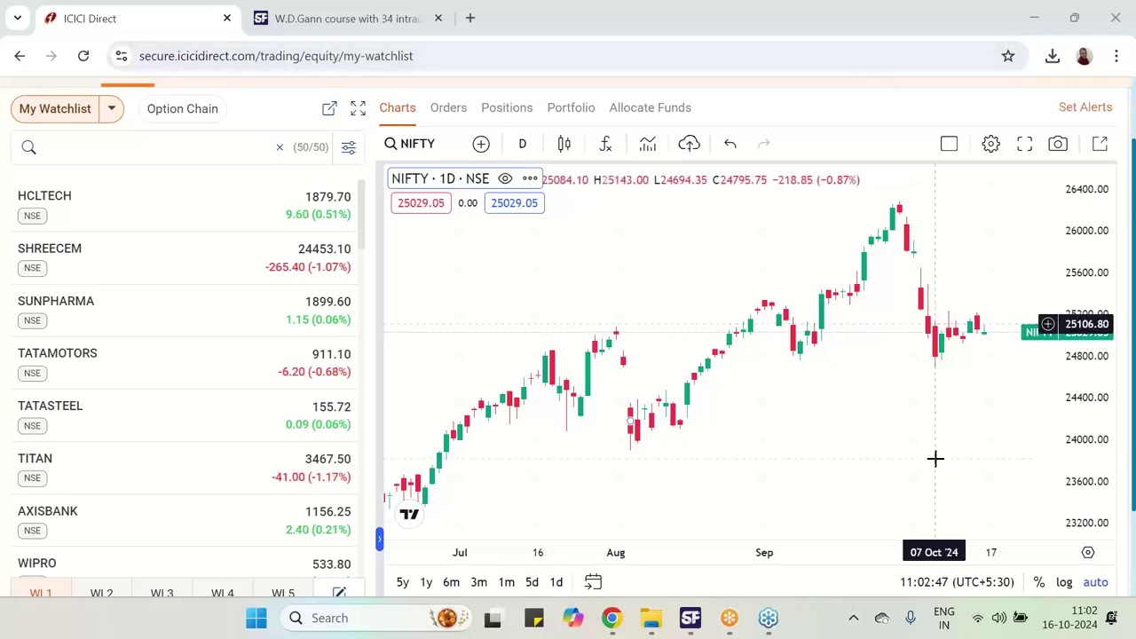
Review the LEARN 7 W.D.GANN CONCEPTS list, then bring up Smart Analysis Tool's NIFTY Gann Vibration results
click(322, 19)
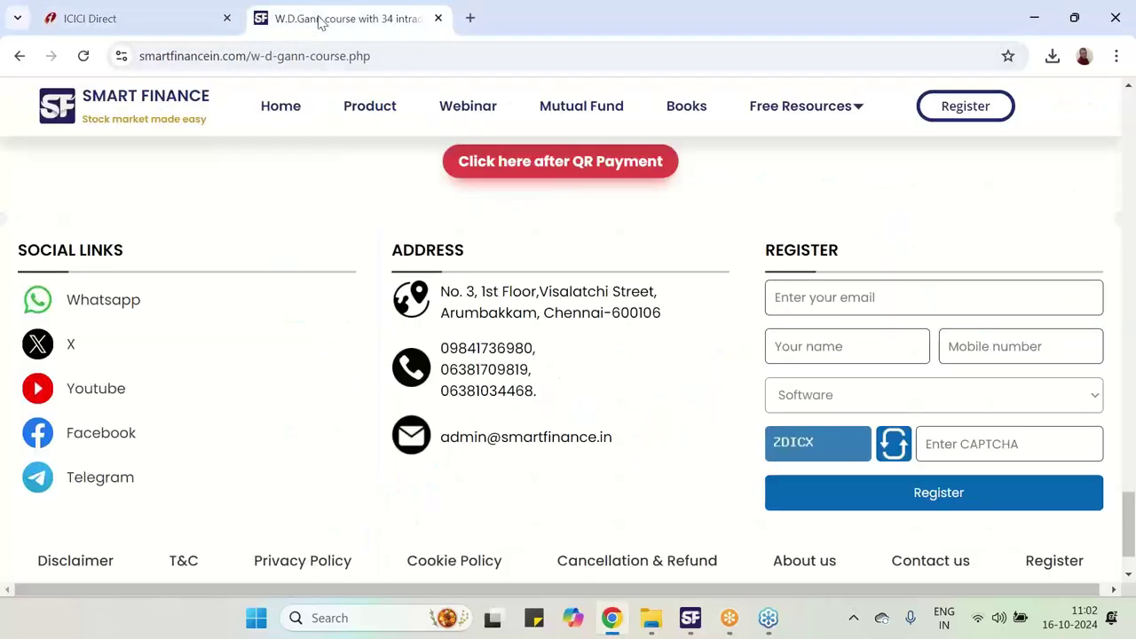
scroll(515, 231, up, 3)
scroll(515, 230, up, 8)
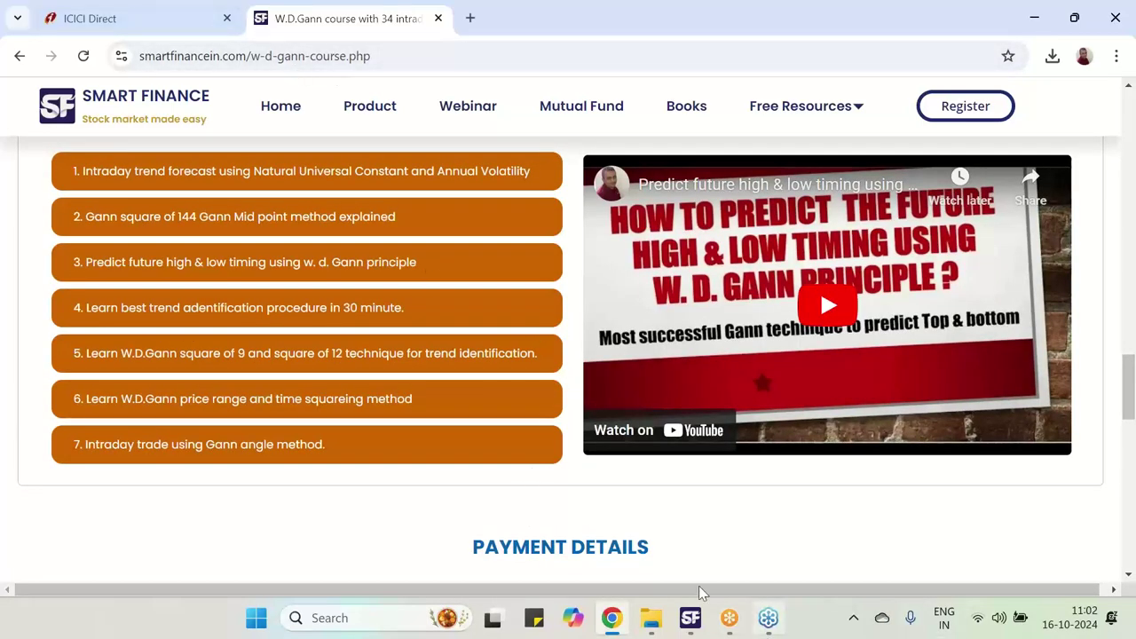
click(692, 621)
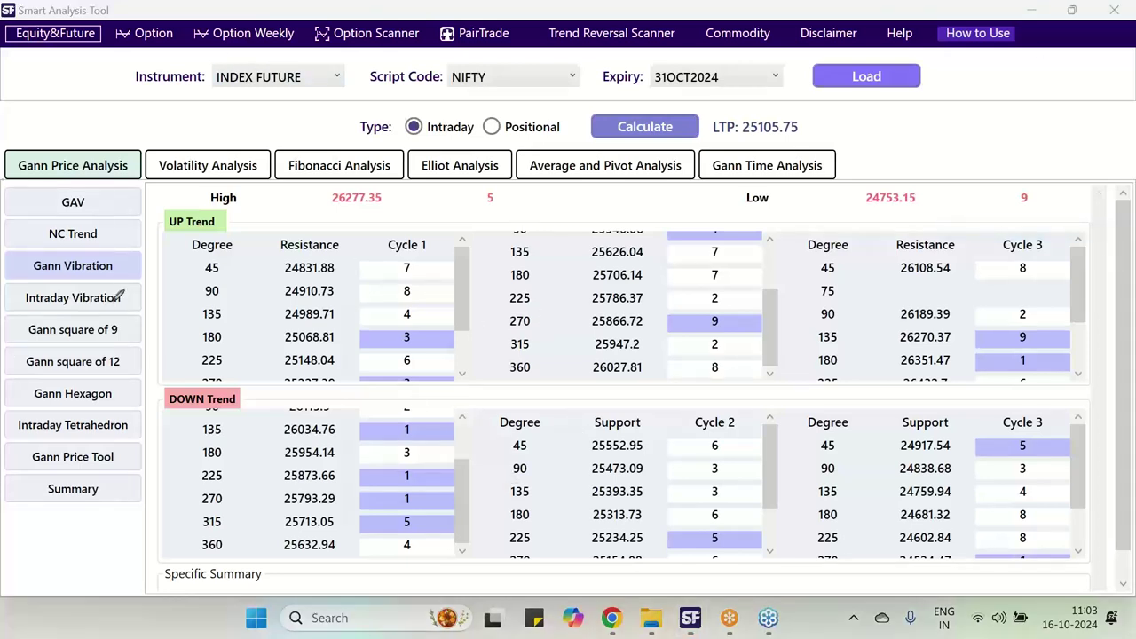
Pen-circle the Gann Vibration button and underline the Intraday Vibration button
mouse_move(119, 279)
mouse_down()
mouse_move(39, 284)
mouse_move(27, 266)
mouse_move(34, 252)
mouse_move(118, 264)
mouse_up()
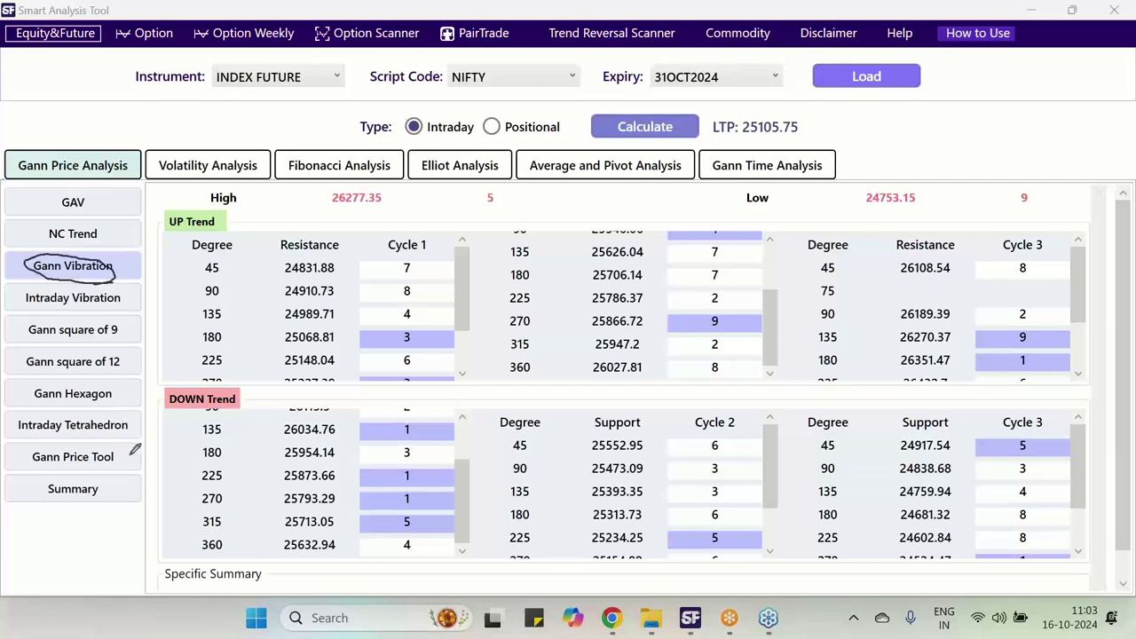
mouse_move(127, 301)
mouse_down()
mouse_move(23, 304)
mouse_move(94, 282)
mouse_up()
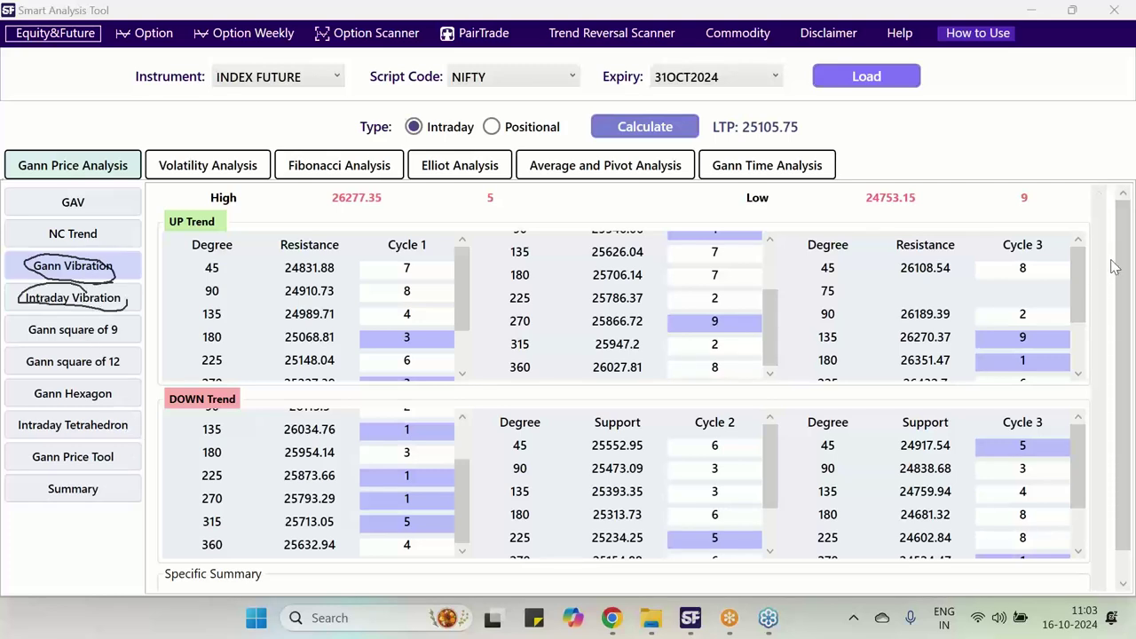
Show the NIFTY Volatility Analysis section and erase all pen drawings
click(233, 168)
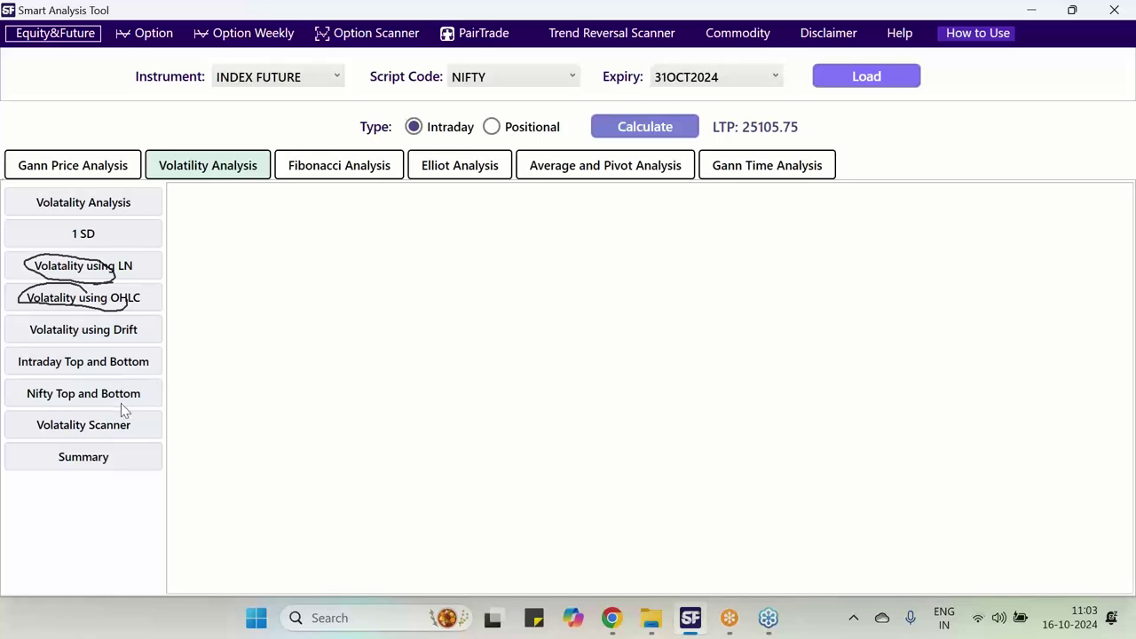
click(1059, 311)
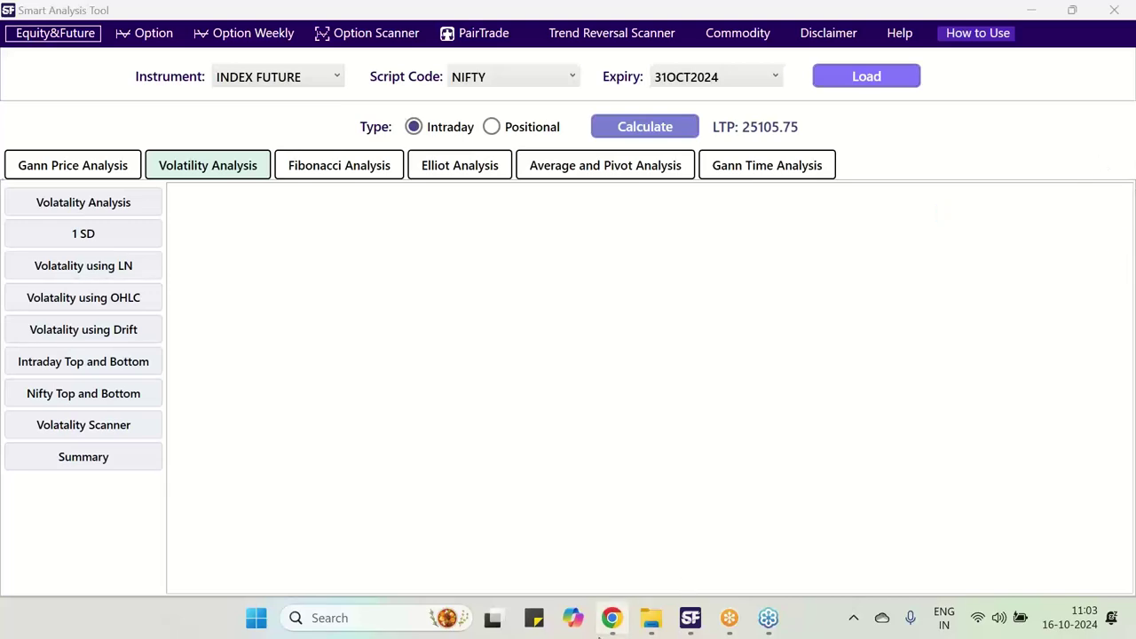
On the Smart Finance Product page, show the Smart Analysis tool package at Rs.5999/- yearly
click(612, 619)
scroll(292, 198, up, 6)
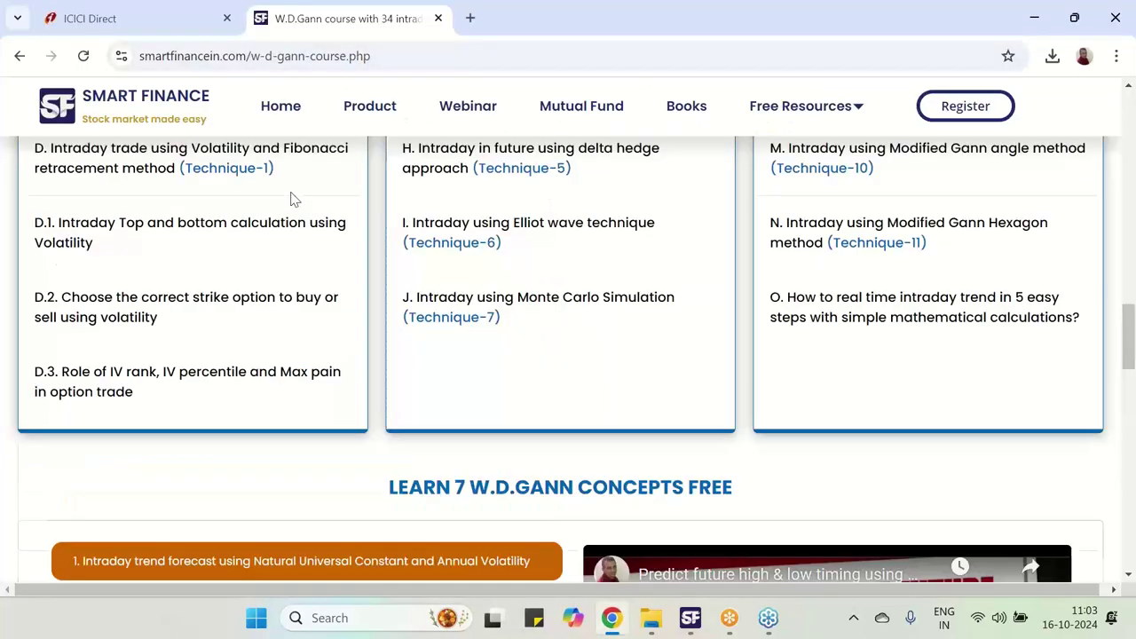
click(370, 114)
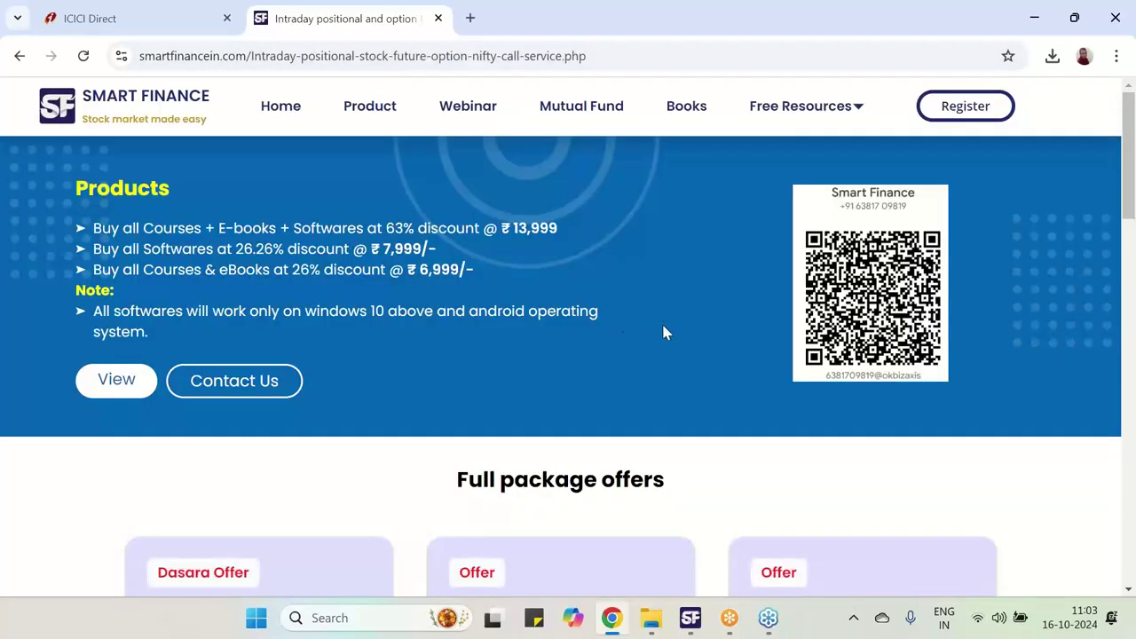
scroll(666, 332, down, 3)
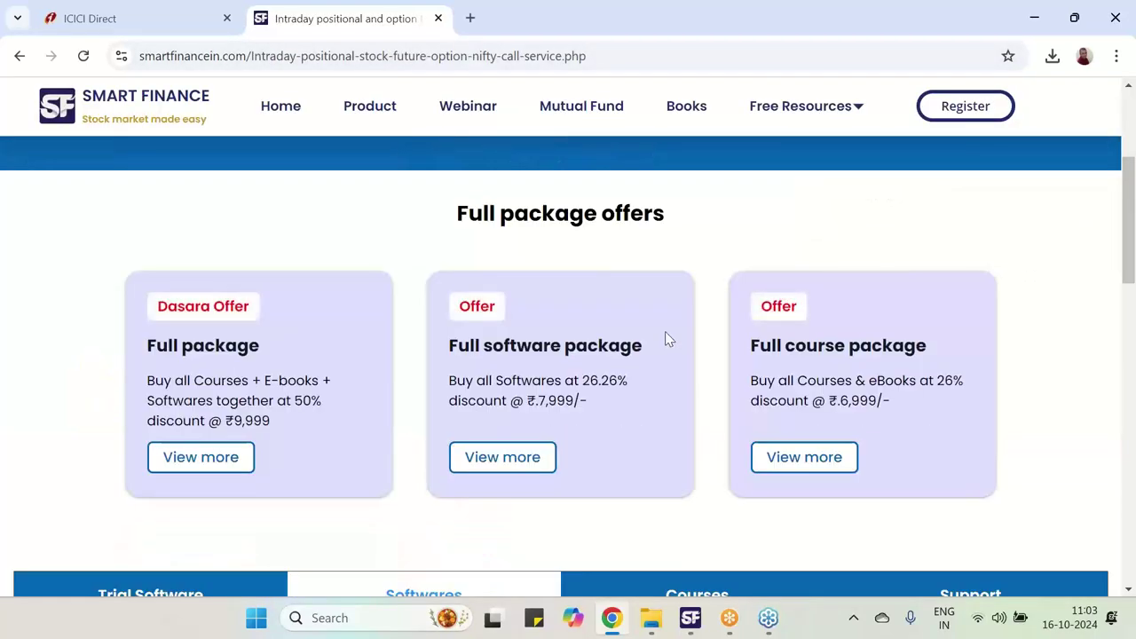
scroll(666, 337, down, 4)
scroll(665, 337, down, 2)
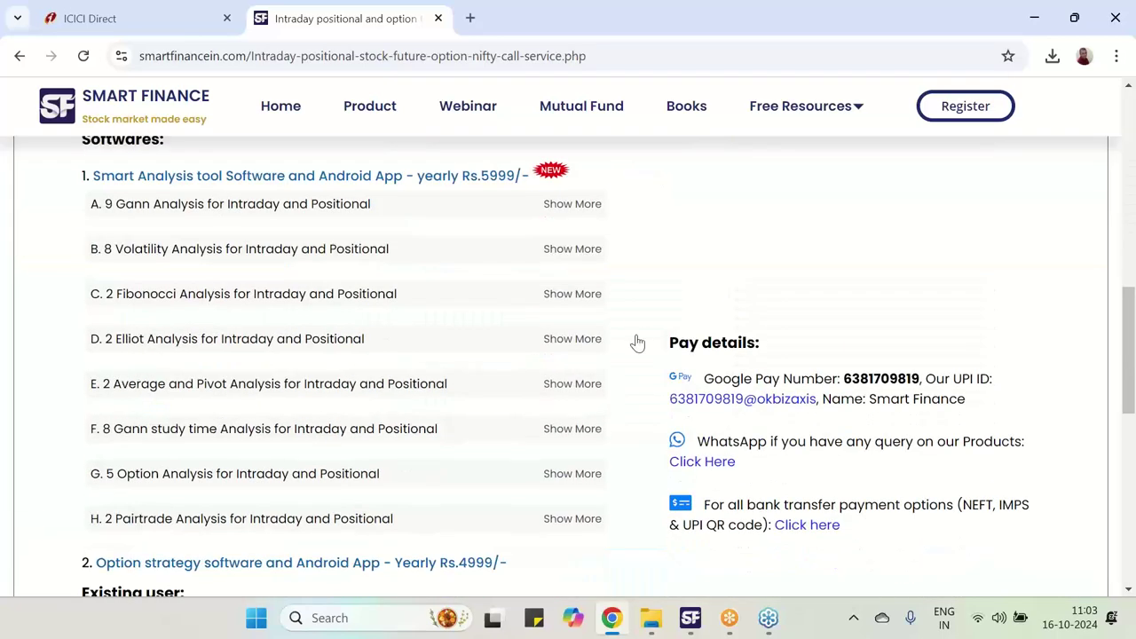
scroll(461, 355, up, 1)
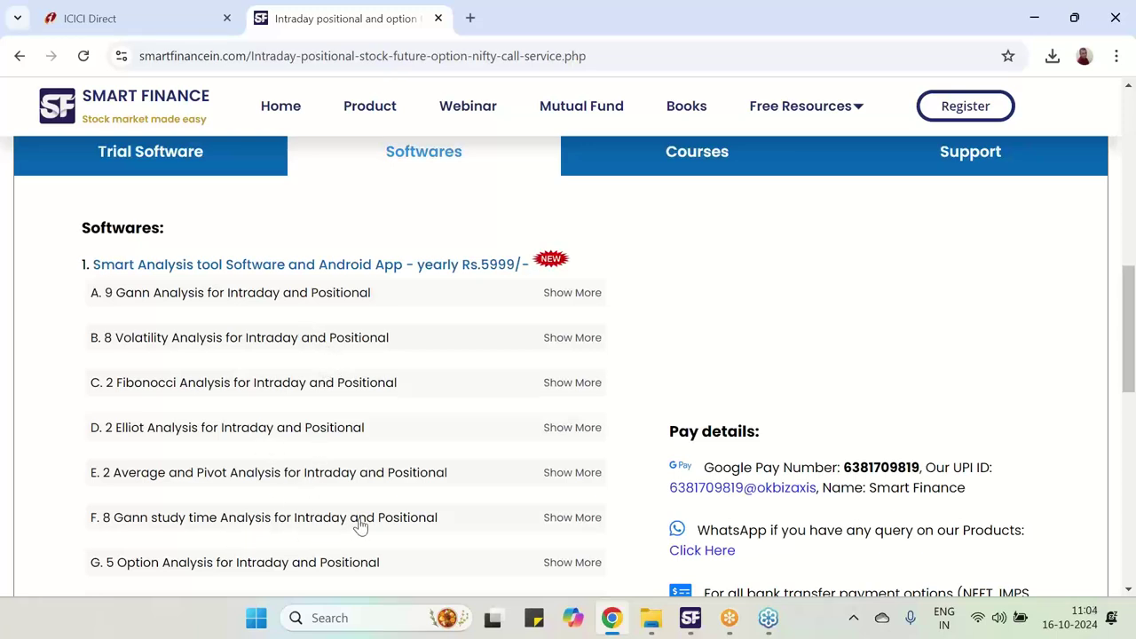
Compare the Trial Software and Softwares tabs, then return to Smart Analysis Tool's Volatility Analysis
click(186, 156)
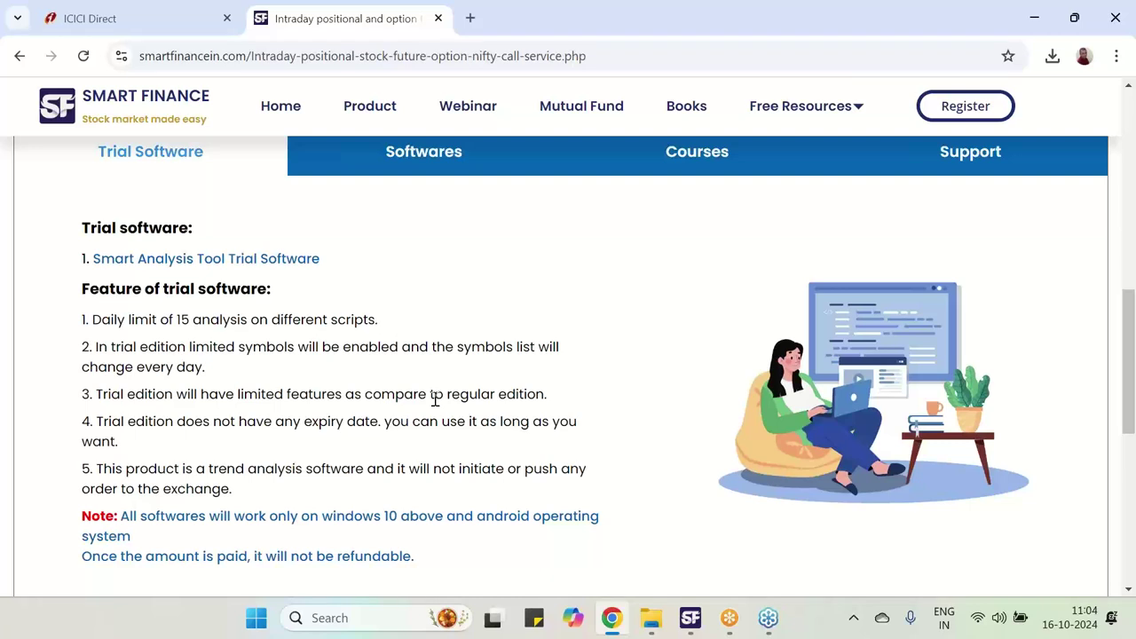
click(429, 162)
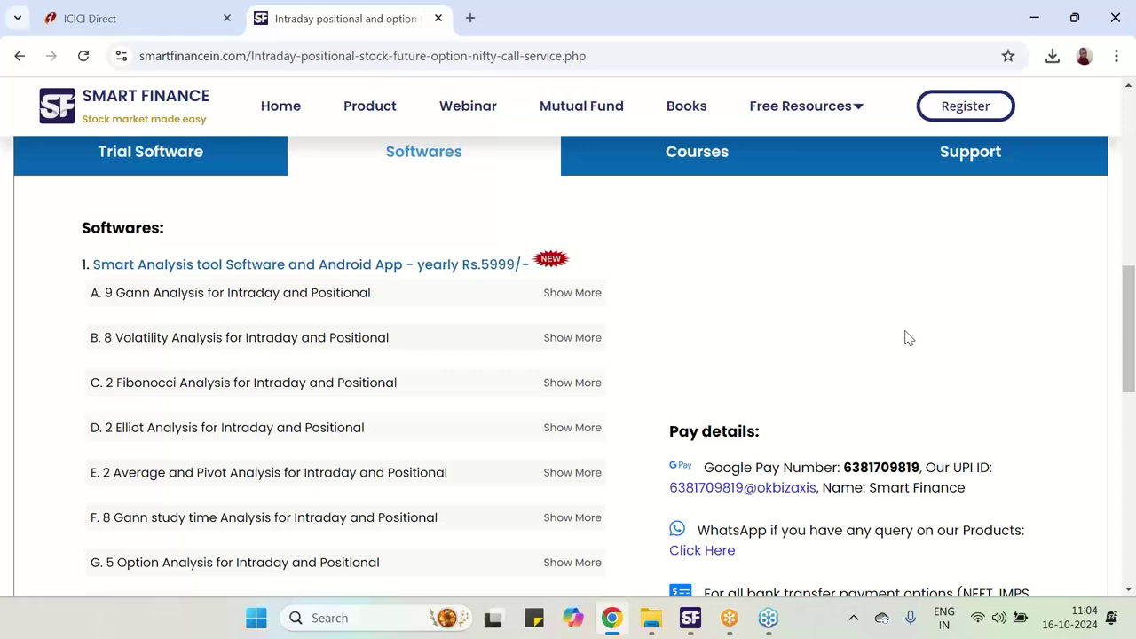
click(692, 621)
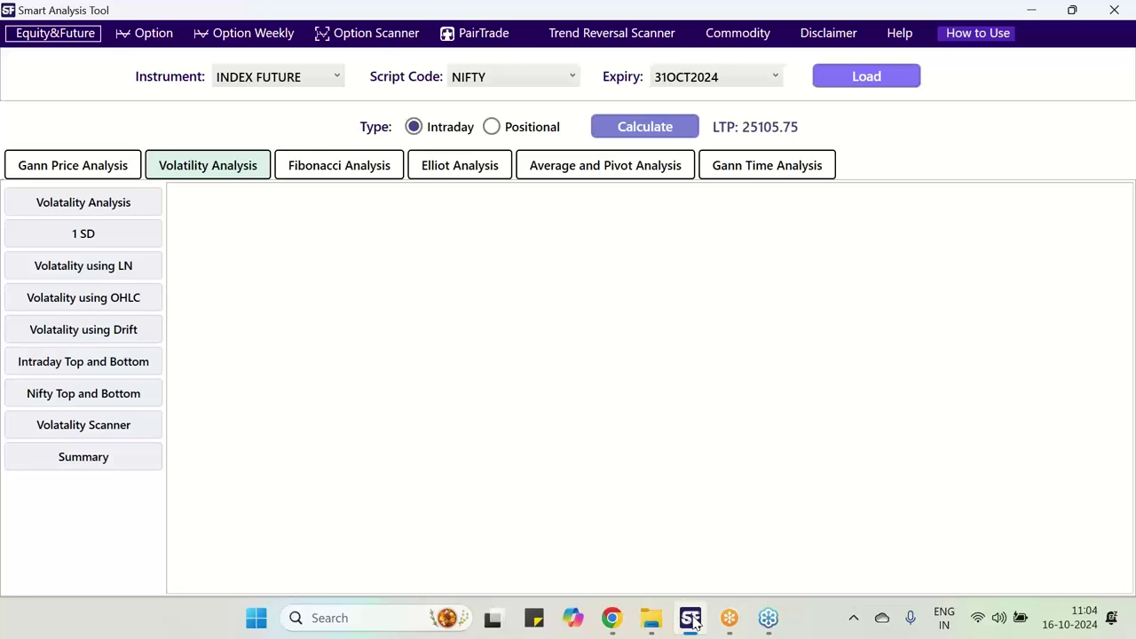
View the volatility Summary pie chart, then NIFTY's Intraday Top and Bottom levels table
mouse_move(617, 625)
click(89, 460)
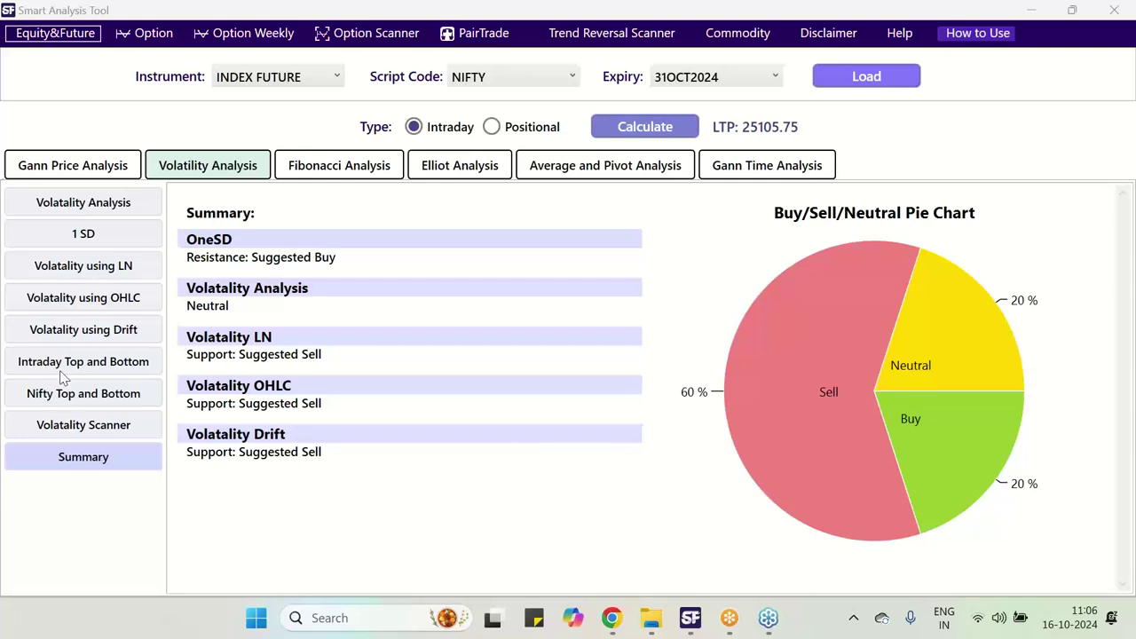
click(120, 371)
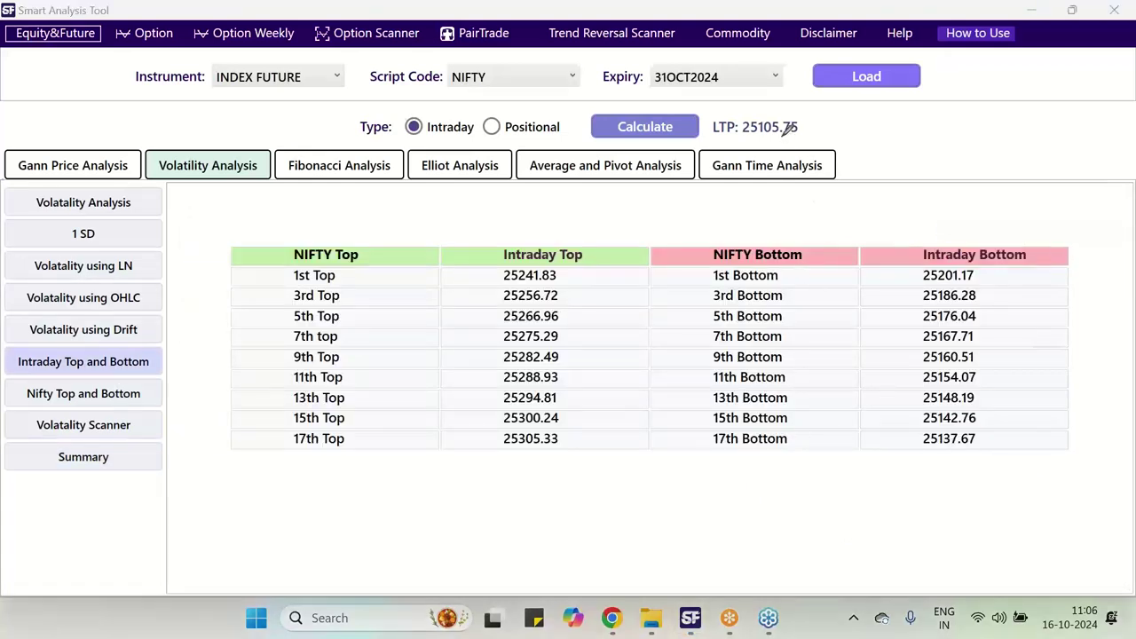
Mark LTP 25105.75 against the Intraday Bottom values, erase the marks, and show Nifty Top and Bottom
mouse_move(790, 138)
mouse_down()
mouse_move(735, 132)
mouse_move(762, 103)
mouse_move(824, 151)
mouse_up()
drag(919, 267, 928, 462)
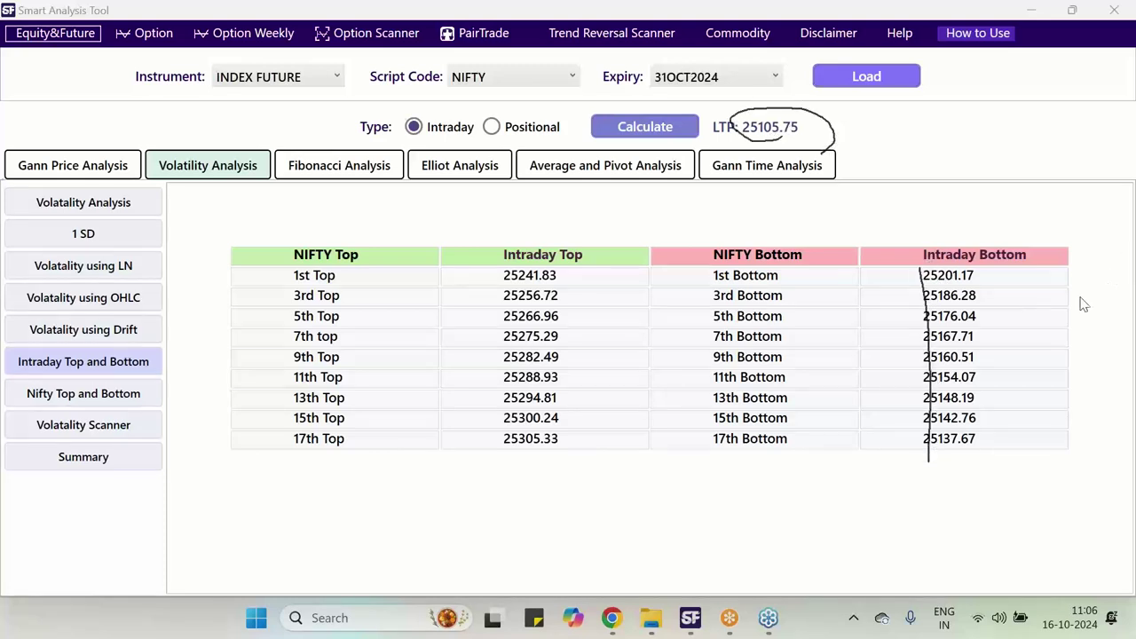
key(e)
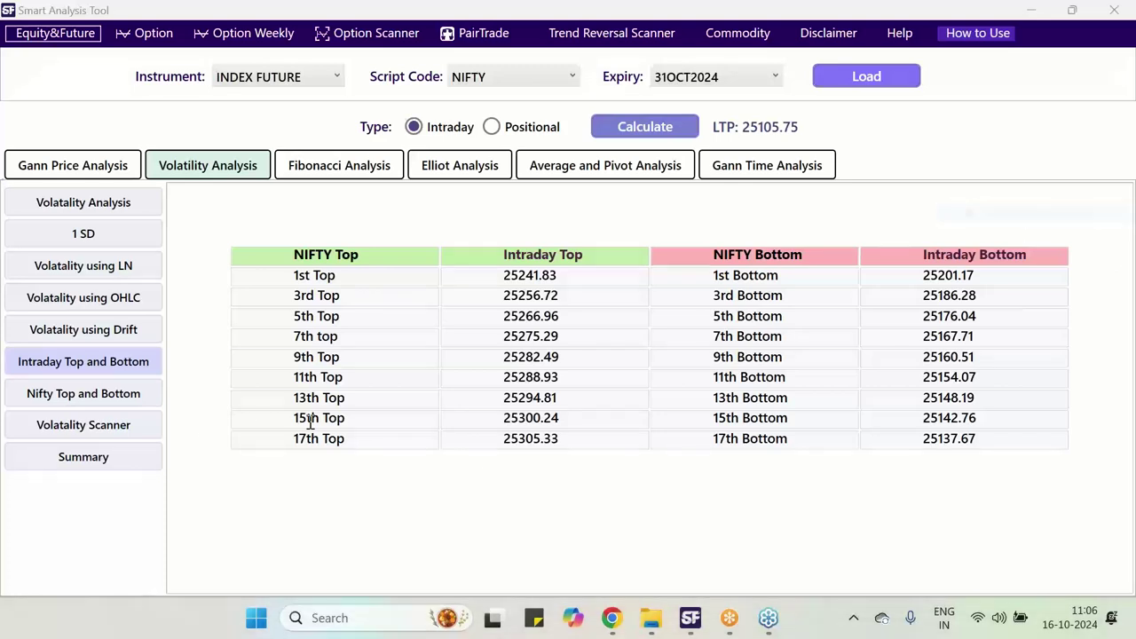
click(122, 397)
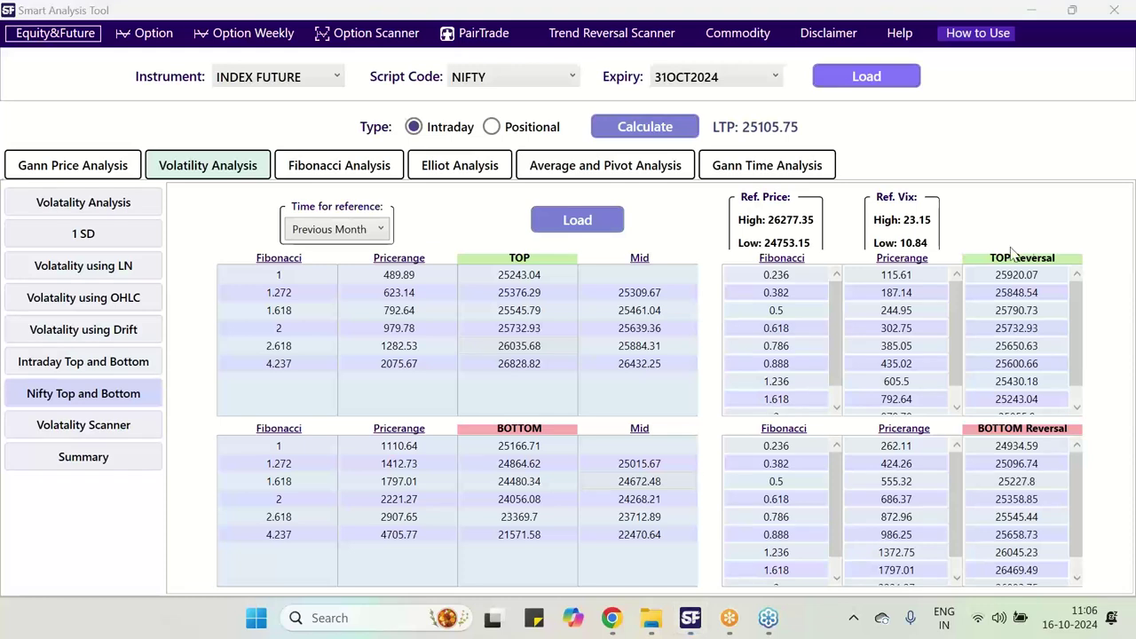
With the screen pen (Ctrl+2), underline Ref. Price high 26277.35 and VIX high 23.15
key(ctrl+2)
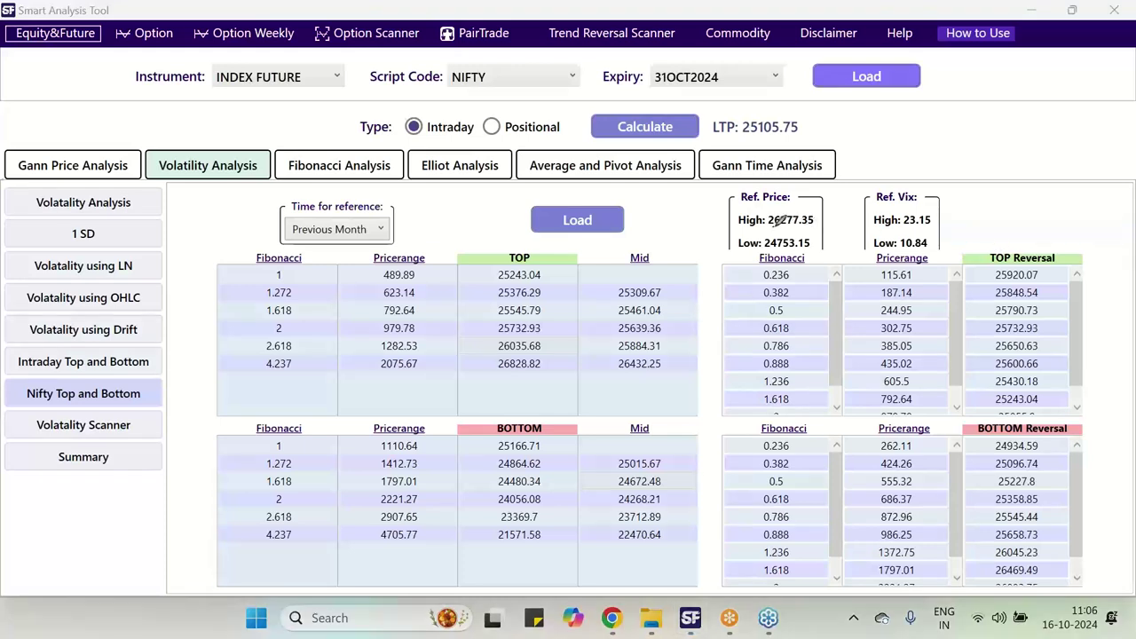
drag(769, 227, 801, 227)
mouse_move(907, 230)
mouse_down()
mouse_move(931, 230)
mouse_move(928, 251)
mouse_up()
Show the NIFTY daily chart at 25019.55 in the browser's ICICI Direct tab
click(612, 618)
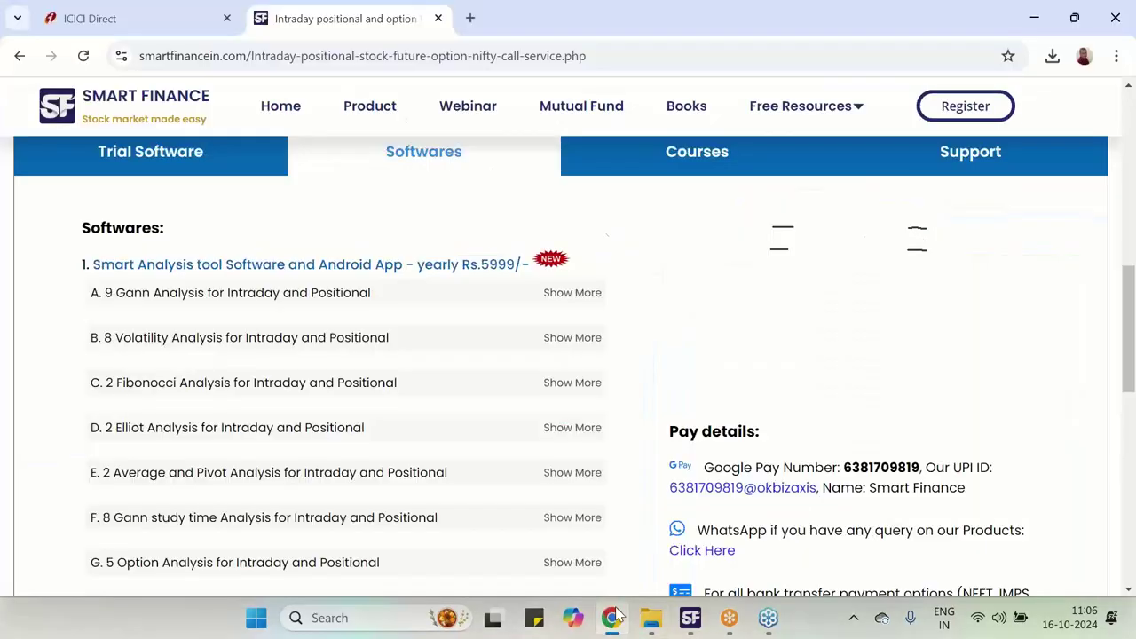
click(152, 20)
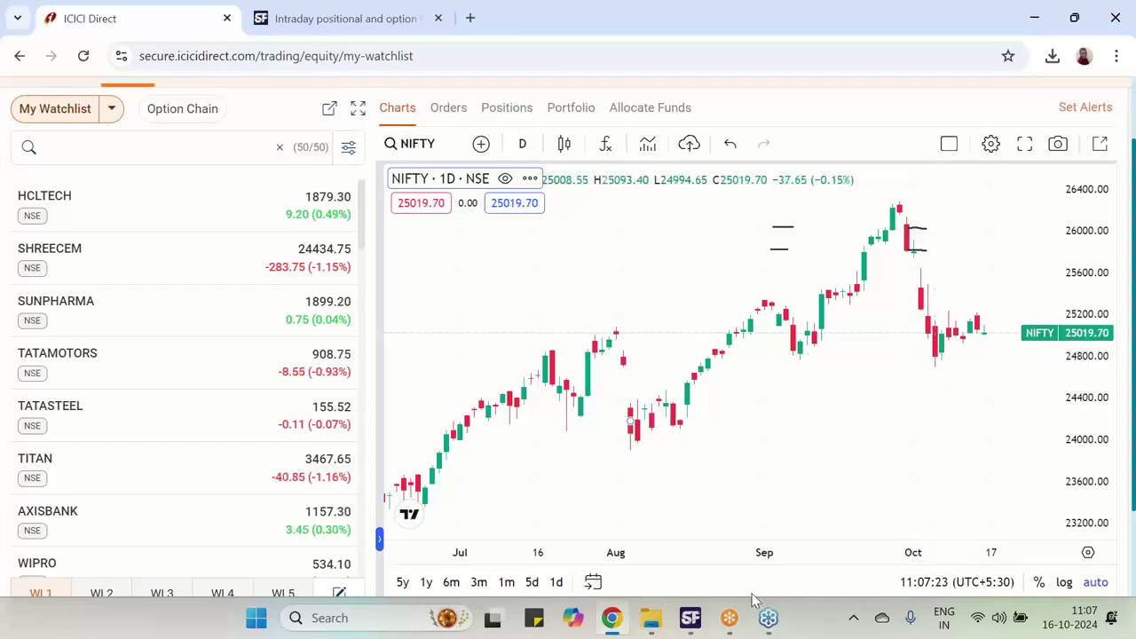
Back in Smart Analysis Tool, underline the 1.618 level and circle and tick BOTTOM Mid 24672.48
click(693, 623)
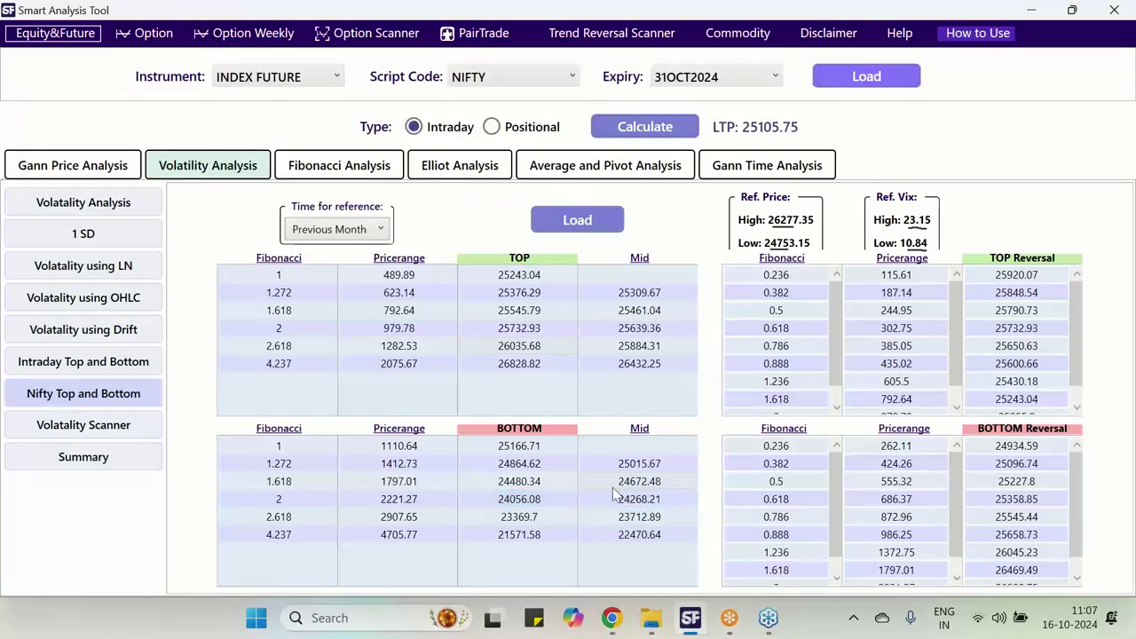
click(640, 483)
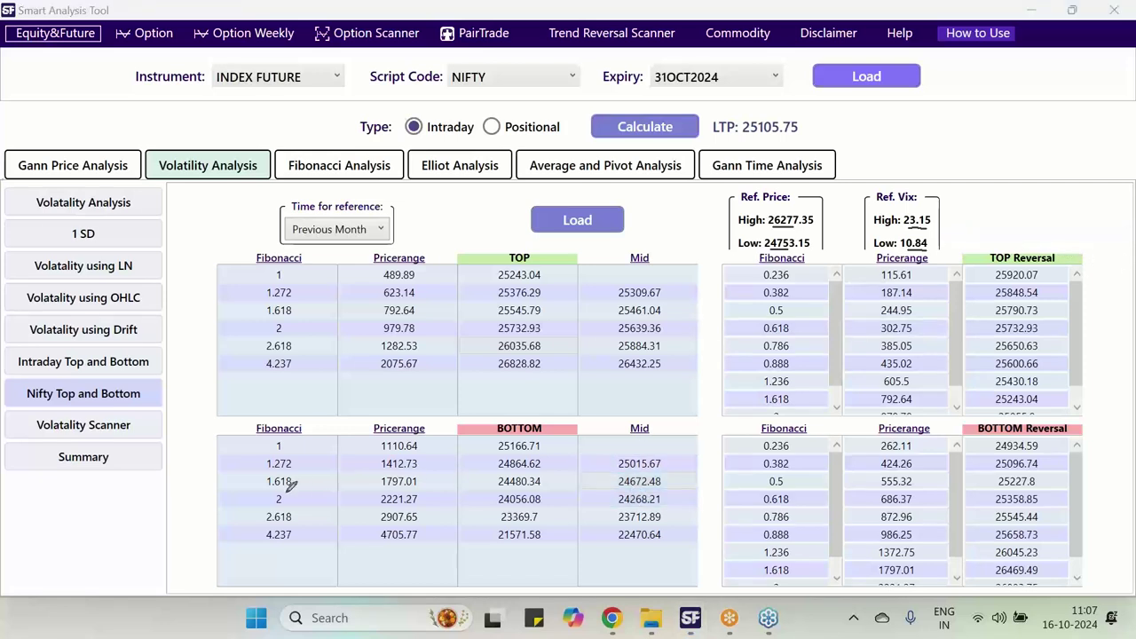
drag(266, 489, 302, 489)
mouse_move(674, 484)
mouse_down()
mouse_move(614, 490)
mouse_move(613, 478)
mouse_move(648, 467)
mouse_move(669, 483)
mouse_move(659, 490)
mouse_move(711, 456)
mouse_up()
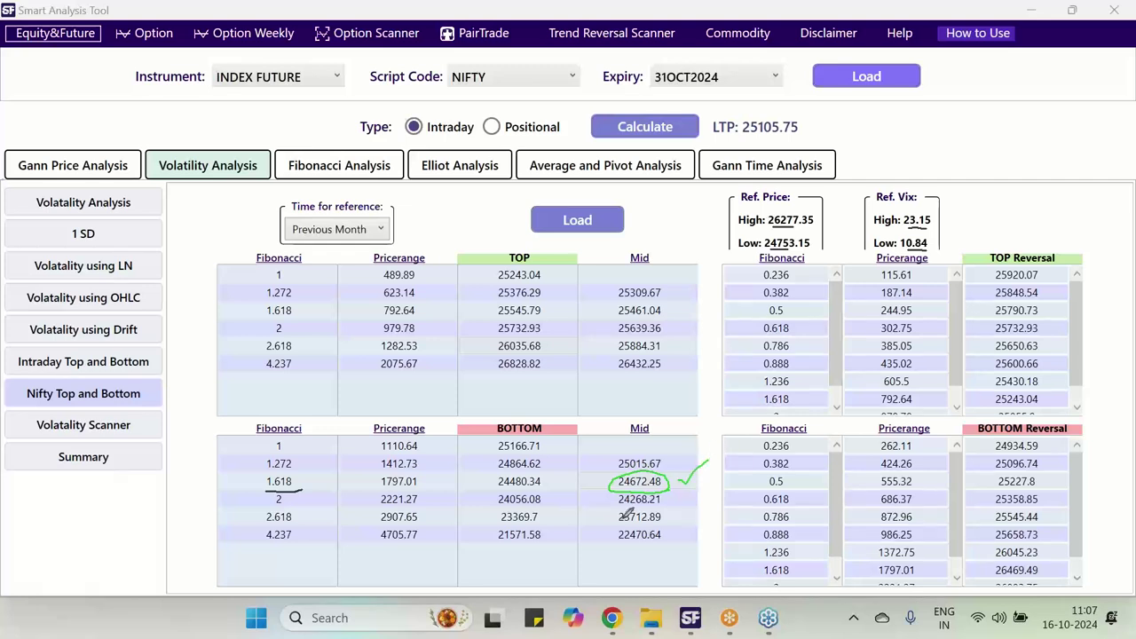
mouse_move(596, 479)
mouse_down()
mouse_move(603, 486)
mouse_move(619, 463)
mouse_up()
Circle and tick TOP 25243.04, circle BOTTOM 25166.71, and tick Bottom Reversal 24934.59
mouse_move(535, 279)
mouse_down()
mouse_move(497, 282)
mouse_move(490, 263)
mouse_move(532, 258)
mouse_move(545, 269)
mouse_move(531, 282)
mouse_up()
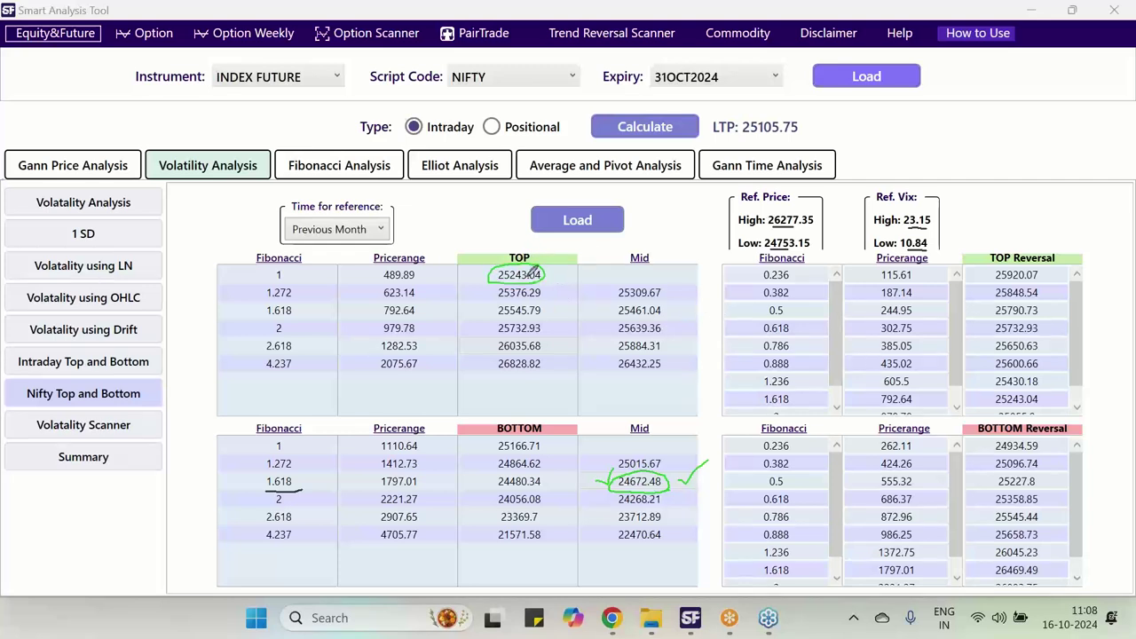
drag(551, 274, 566, 254)
mouse_move(548, 449)
mouse_down()
mouse_move(493, 447)
mouse_move(545, 431)
mouse_move(548, 441)
mouse_up()
drag(1035, 438, 1045, 454)
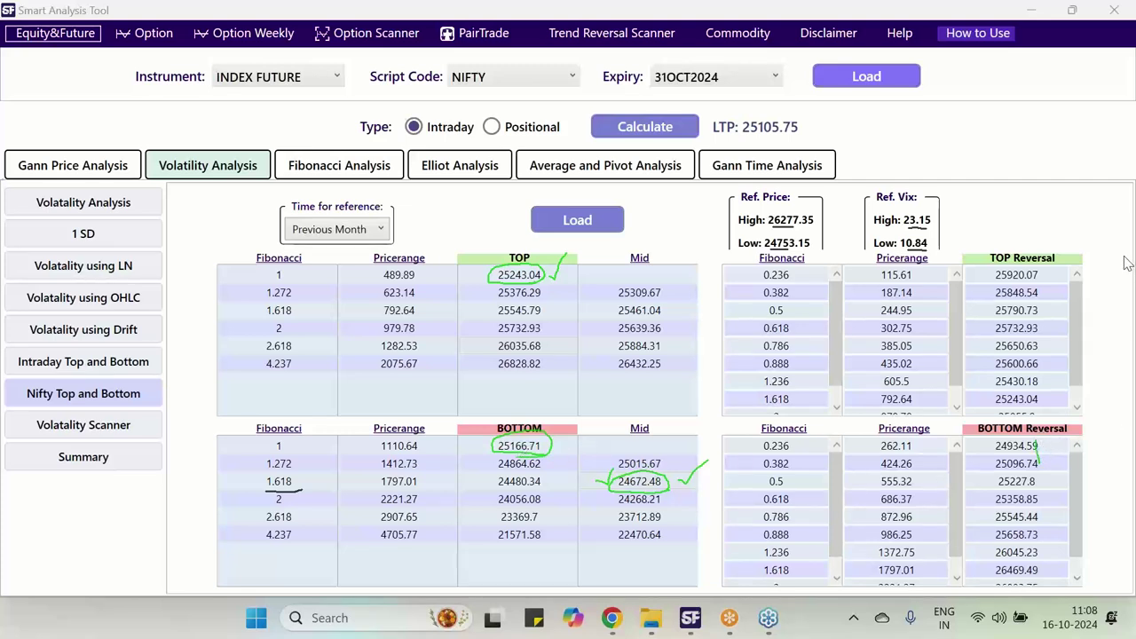
key(e)
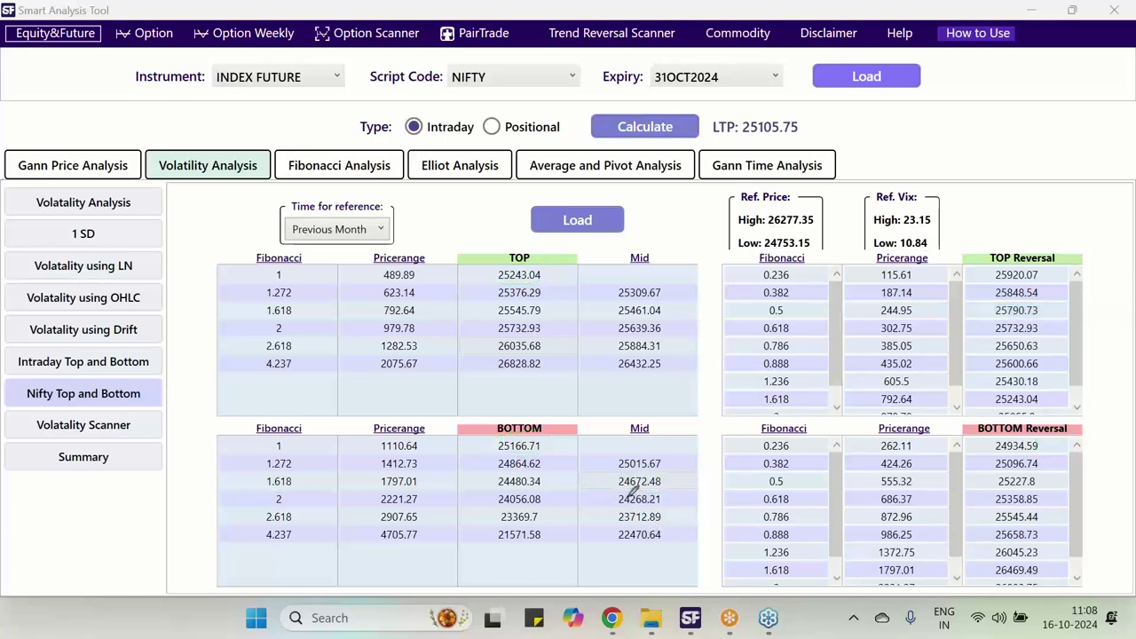
mouse_move(623, 488)
mouse_down()
mouse_move(670, 487)
mouse_move(681, 472)
mouse_move(626, 487)
mouse_up()
mouse_move(677, 485)
mouse_down()
mouse_move(698, 456)
mouse_move(702, 468)
mouse_up()
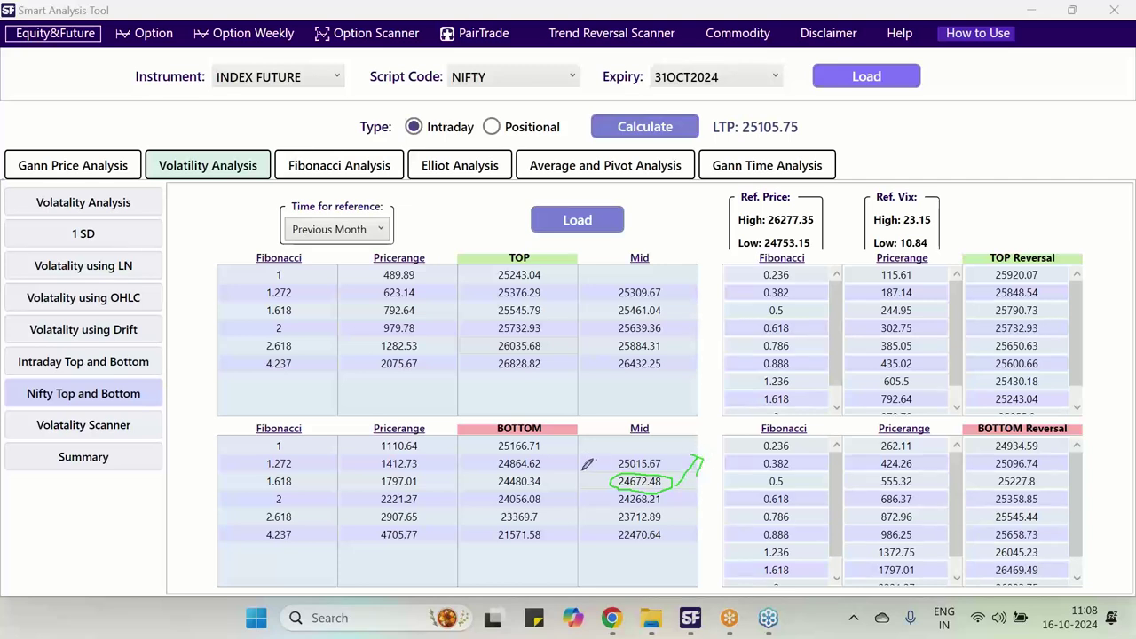
drag(543, 444, 555, 442)
drag(557, 271, 601, 232)
mouse_move(544, 276)
mouse_down()
mouse_move(502, 282)
mouse_move(489, 260)
mouse_move(552, 257)
mouse_move(541, 277)
mouse_up()
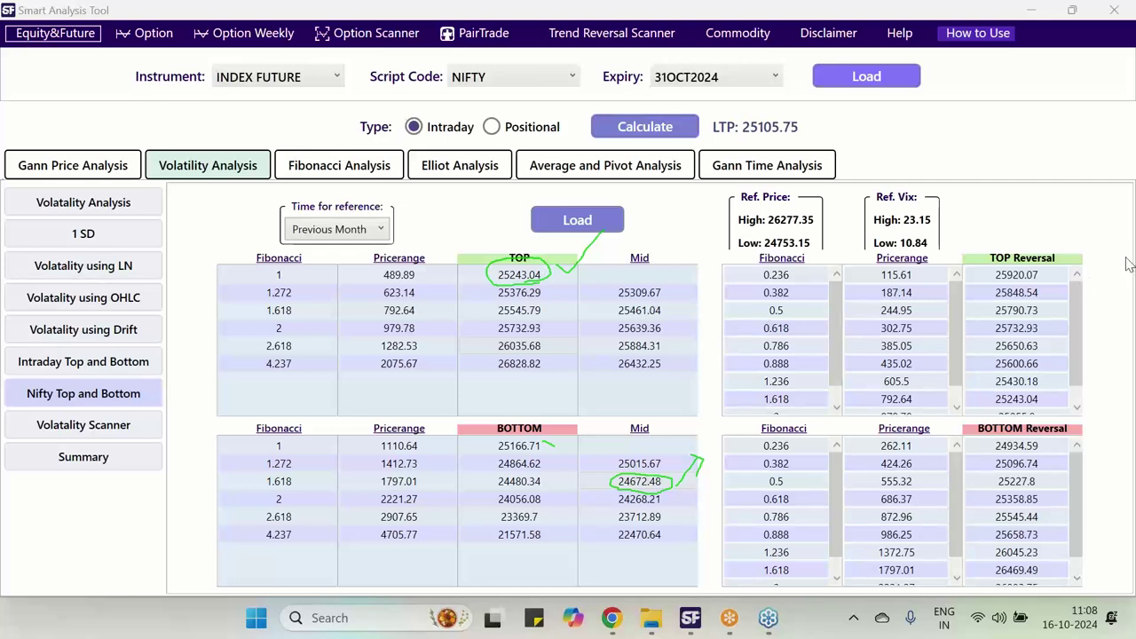
key(Escape)
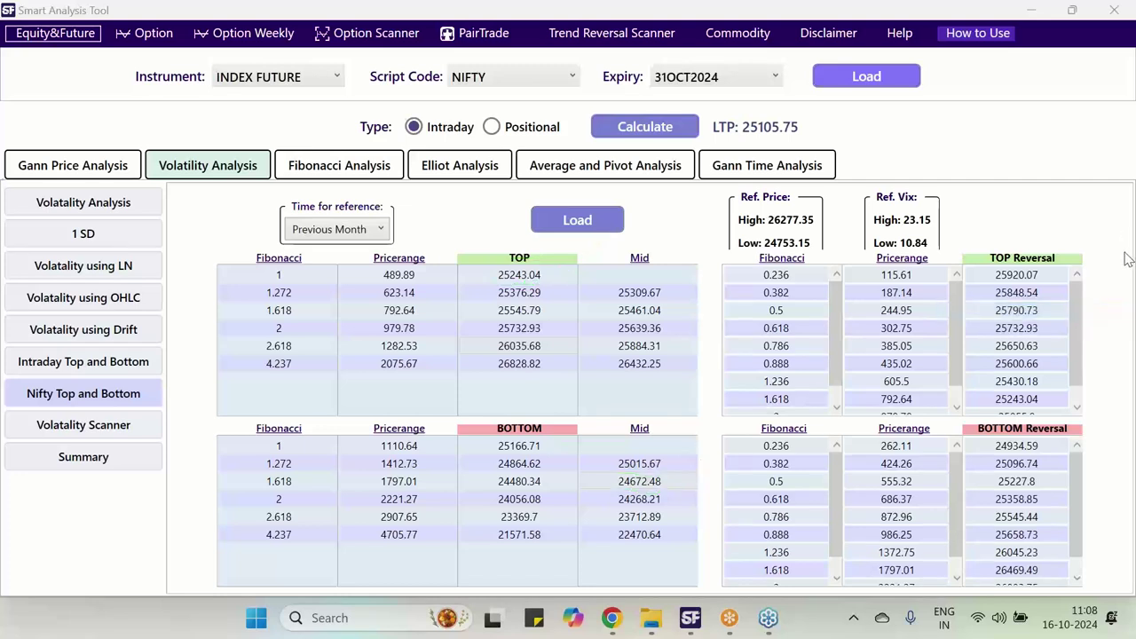
Show NIFTY's Intraday Top and Bottom table, 1st Top 25241.83 through 17th Bottom 25137.67
click(108, 371)
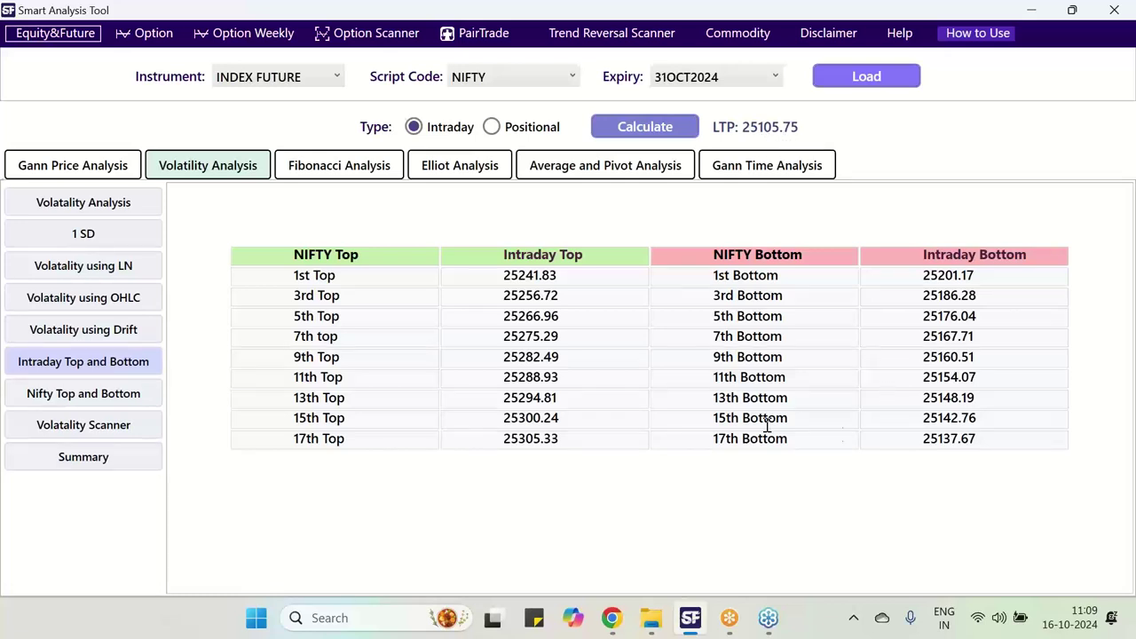
Open NIFTY's Gann Price Analysis Summary pie (57% Neutral, 43% Buy) and enable the pen
click(100, 171)
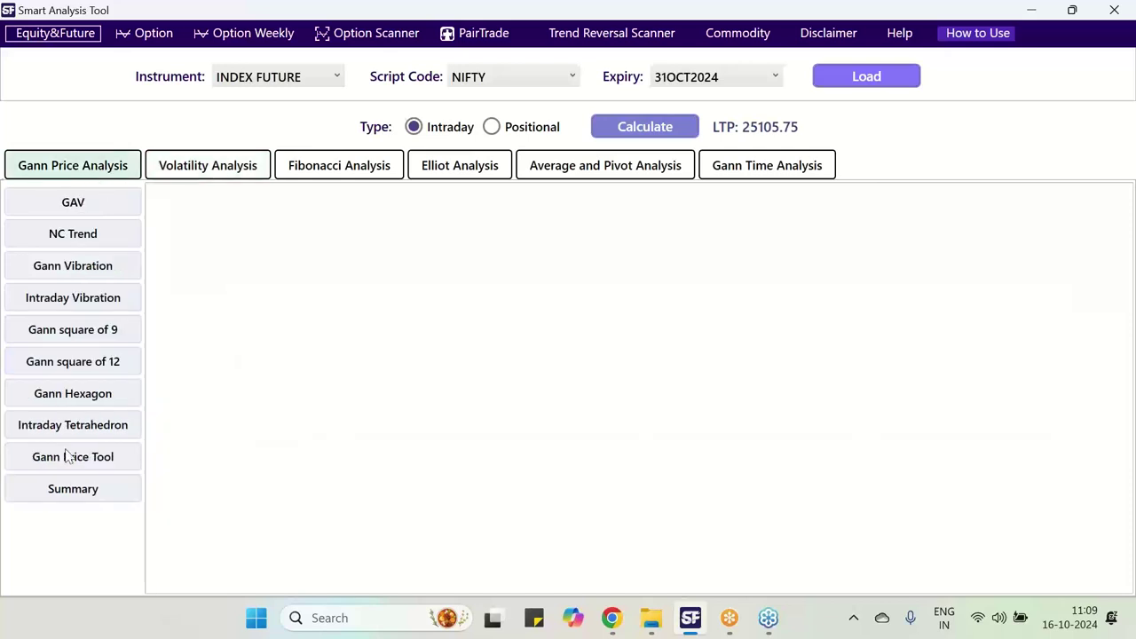
click(77, 491)
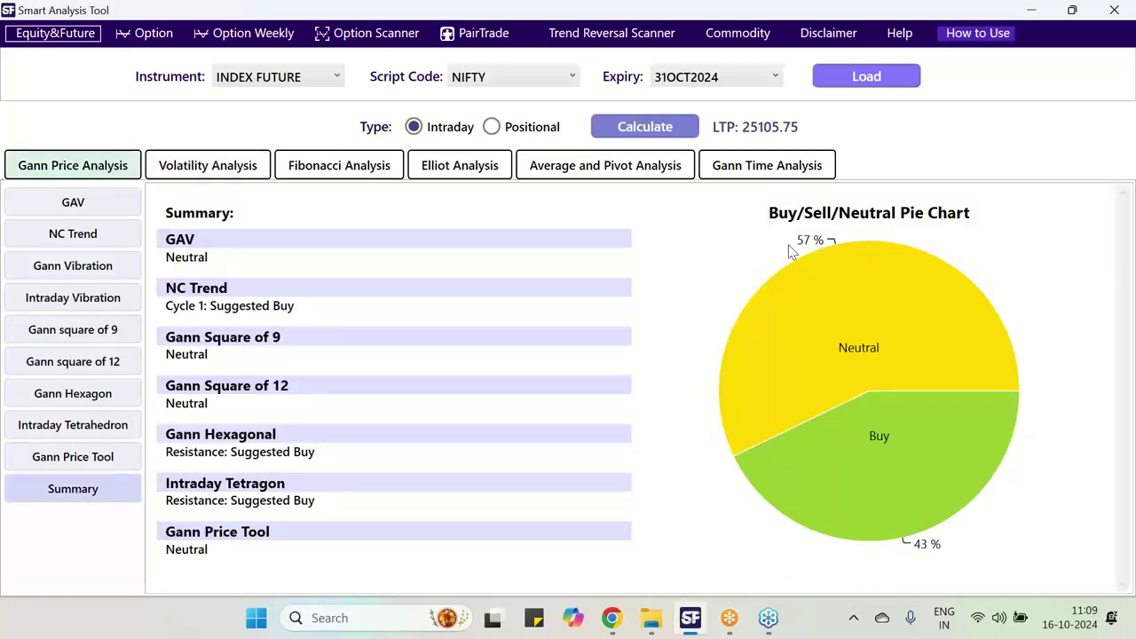
click(1131, 266)
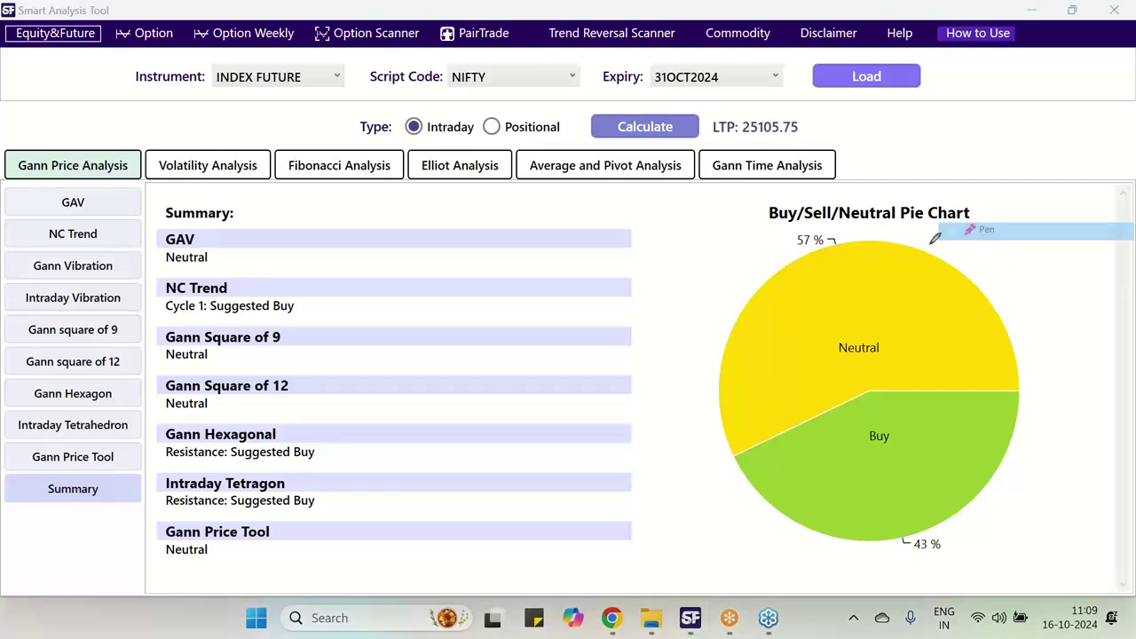
Tick the 57% Neutral slice and the Square of 9, Square of 12, Hexagonal and Tetragon verdicts
drag(839, 233, 866, 219)
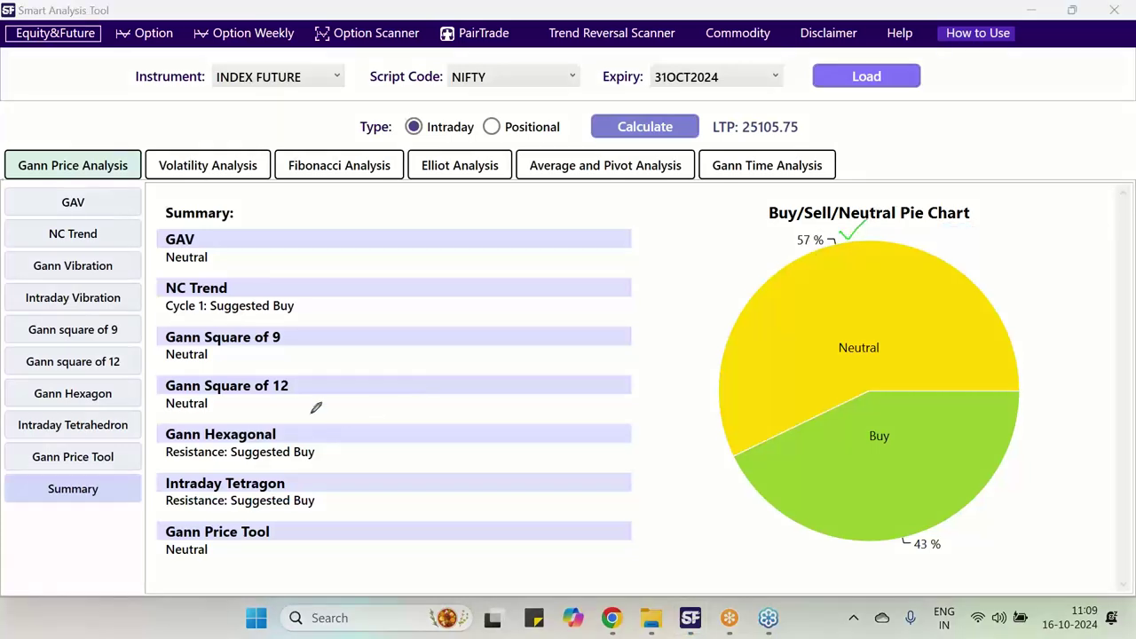
drag(228, 356, 261, 350)
drag(230, 399, 236, 403)
mouse_move(348, 446)
mouse_down()
mouse_move(359, 454)
mouse_move(377, 435)
mouse_up()
drag(337, 501, 363, 483)
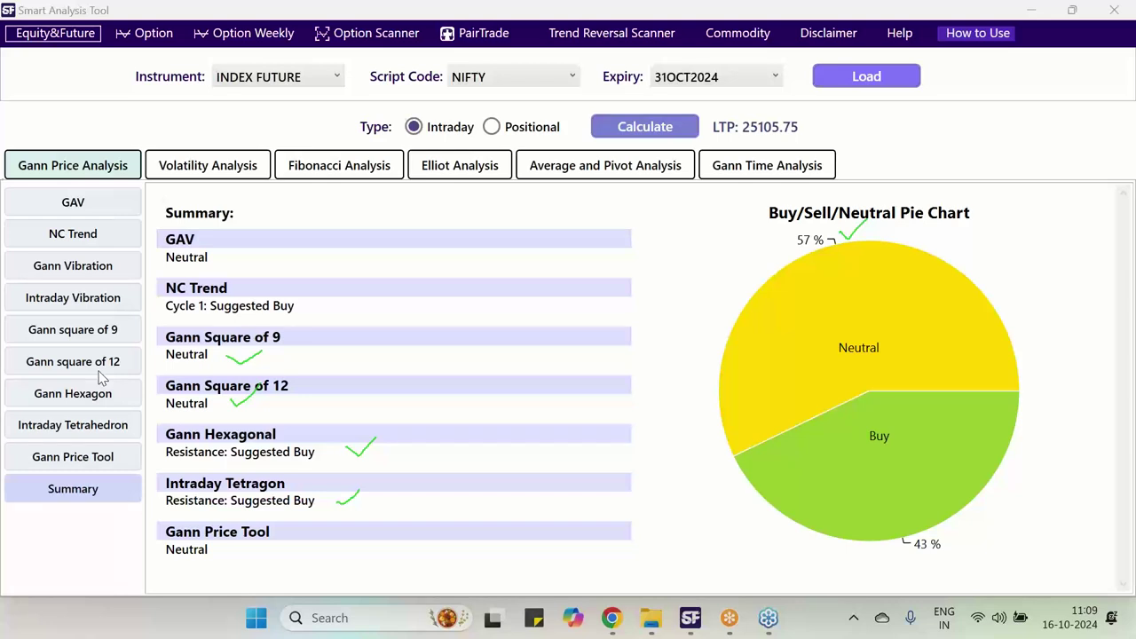
Show the Gann Vibration tables, highlight support 24759.94 and compare it against the NIFTY chart
click(102, 279)
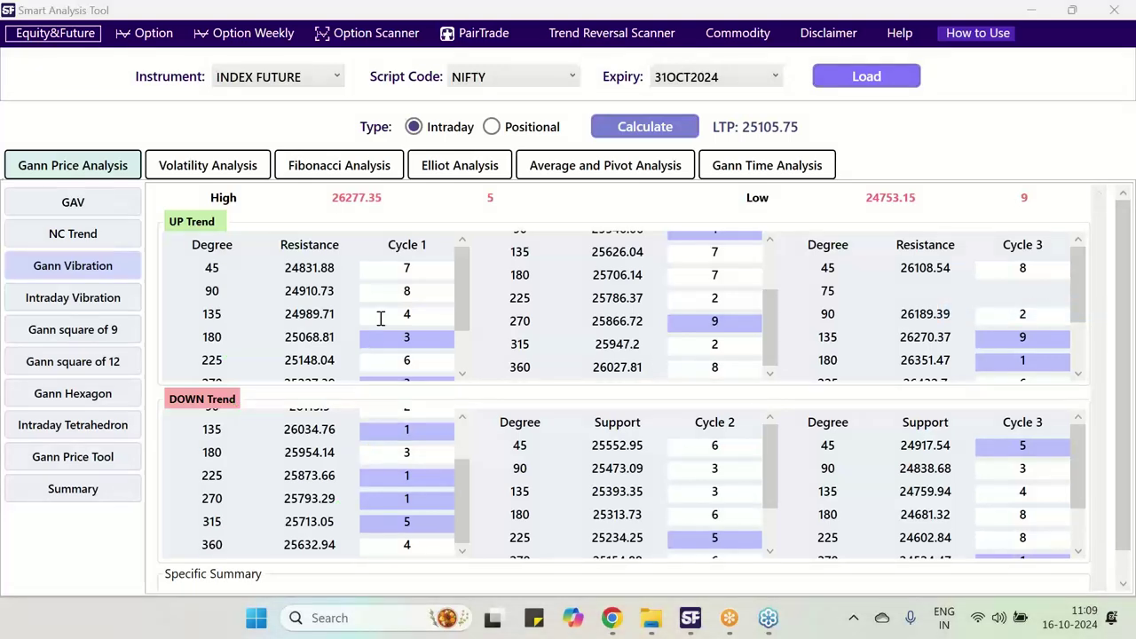
scroll(380, 318, down, 1)
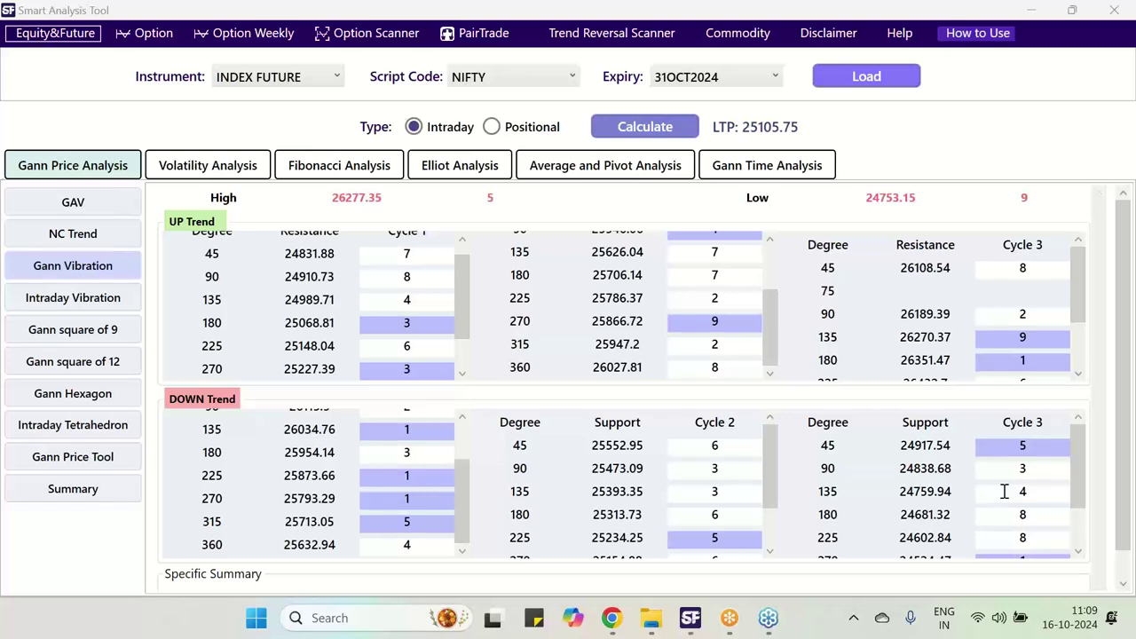
scroll(1003, 491, down, 1)
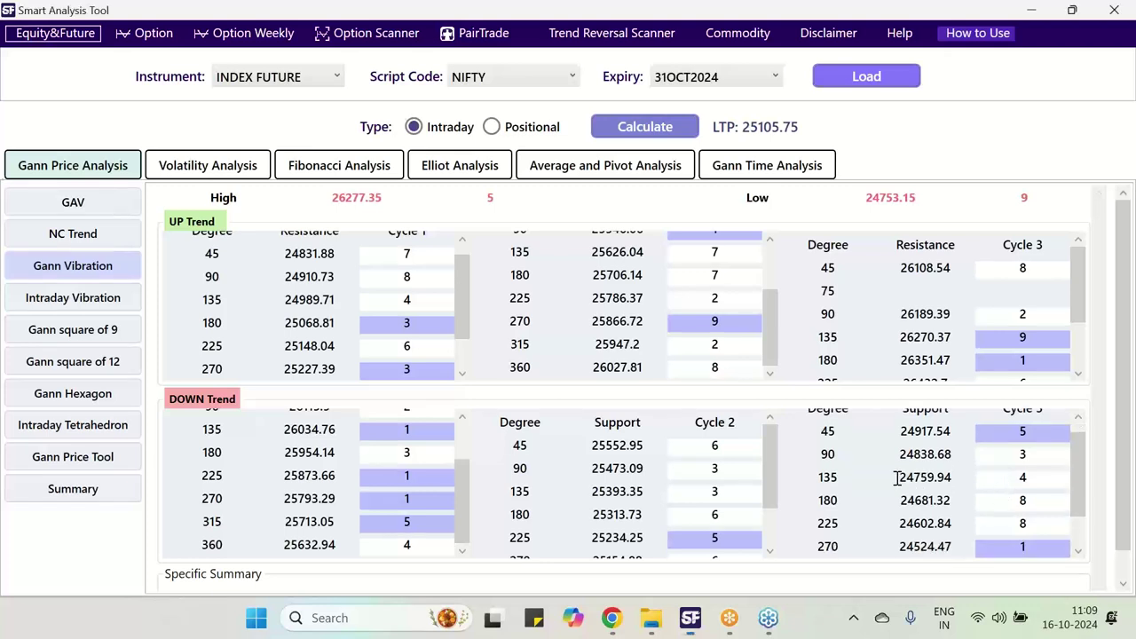
drag(897, 478, 966, 477)
click(613, 618)
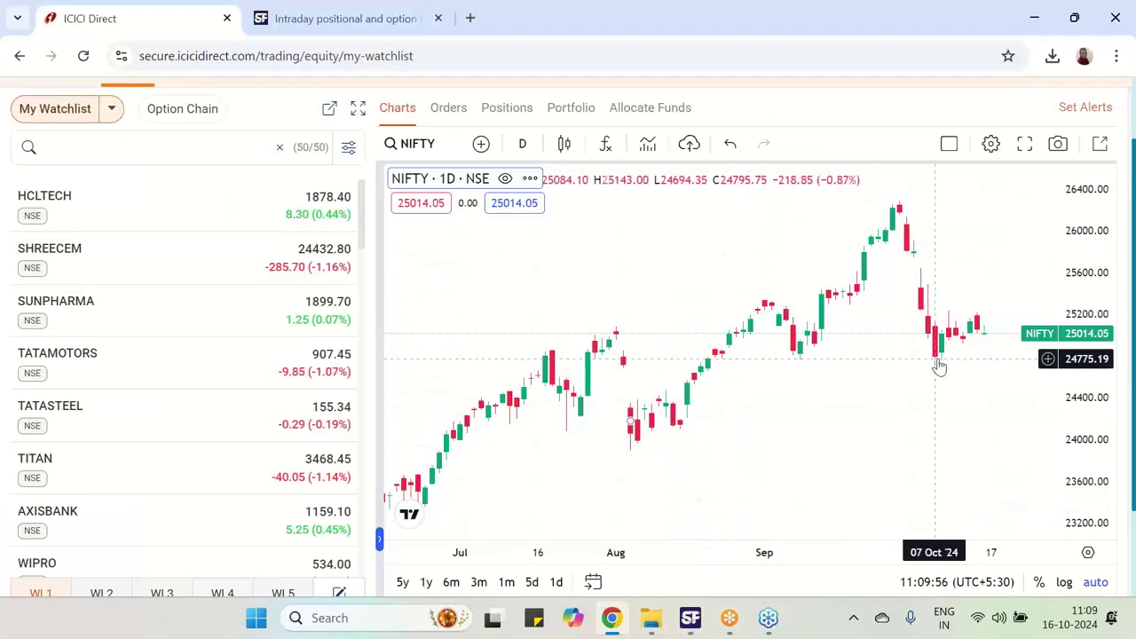
click(690, 618)
Re-highlight supports 24759.94 and 24681.32 and check them against the NIFTY chart again
click(963, 481)
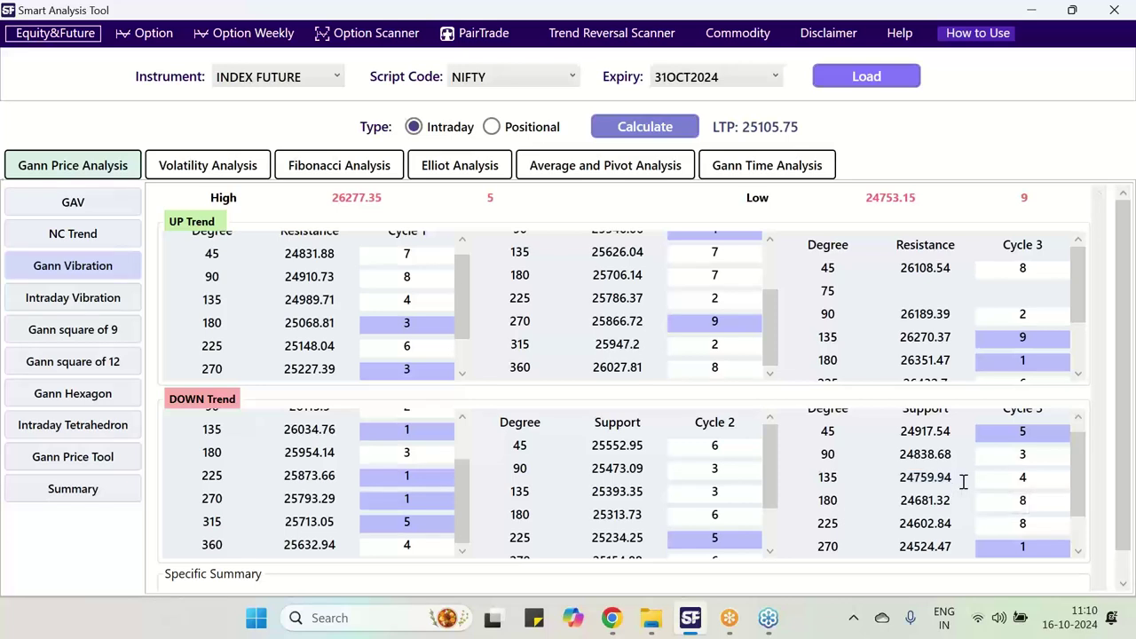
drag(962, 479, 890, 479)
drag(953, 503, 896, 502)
click(962, 499)
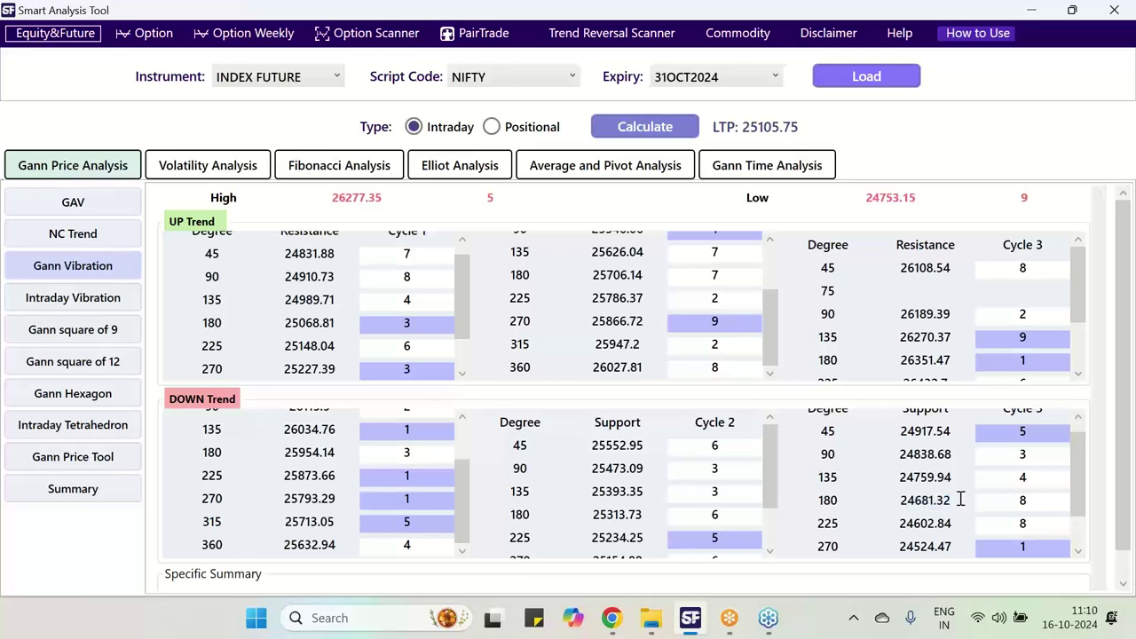
click(613, 618)
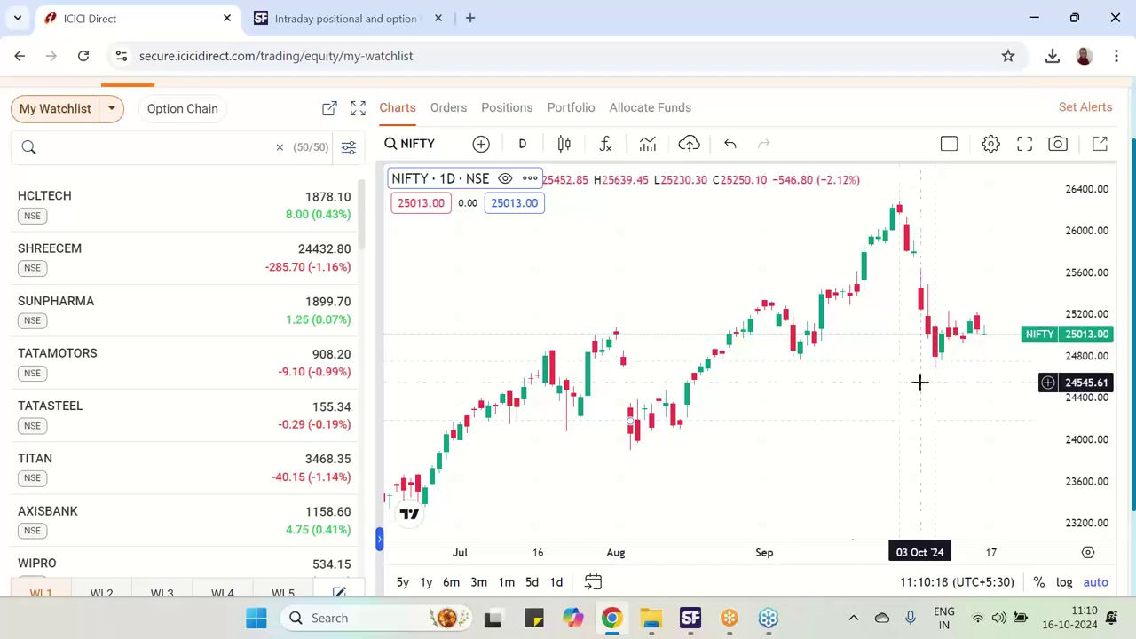
click(695, 620)
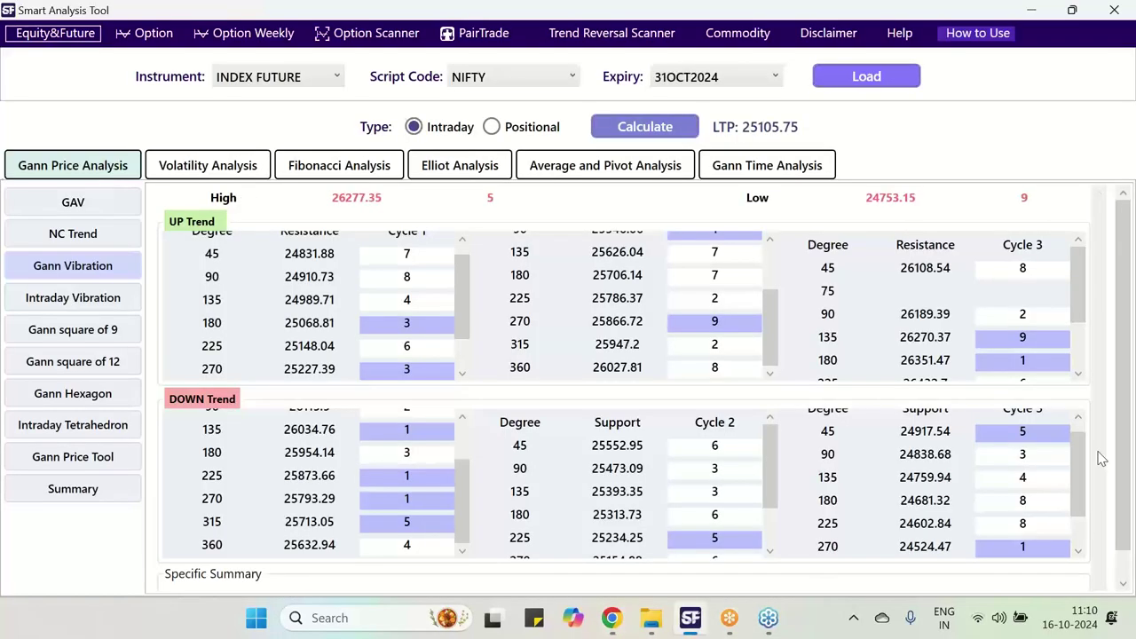
Highlight the 180-degree support 24681.32 and the 180-degree resistance 25068.81
drag(904, 502, 954, 500)
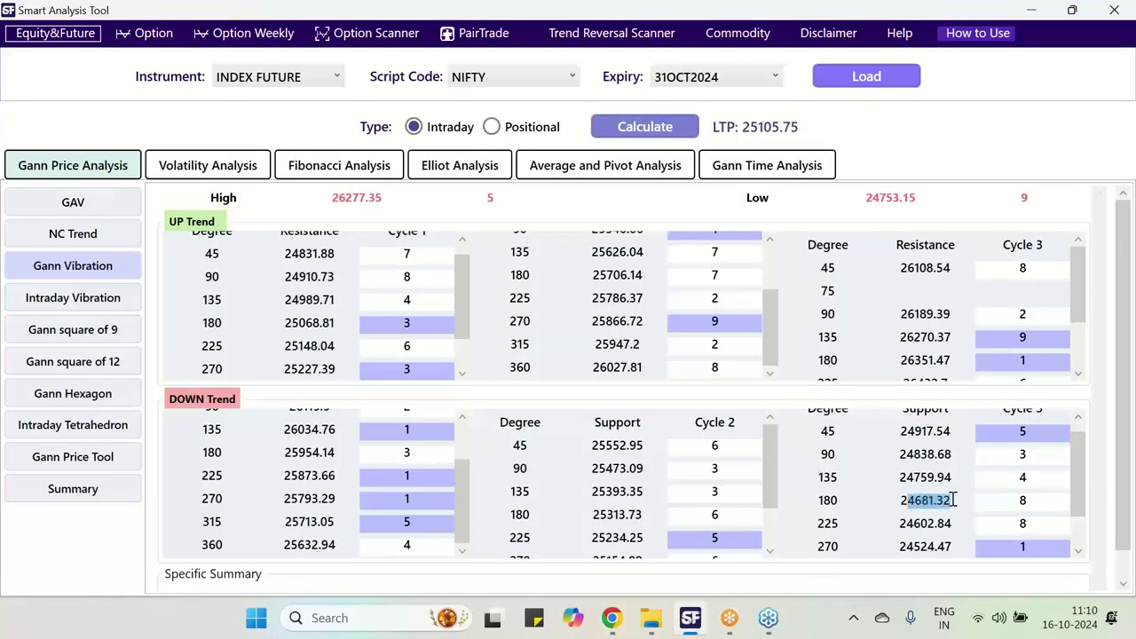
scroll(954, 499, up, 1)
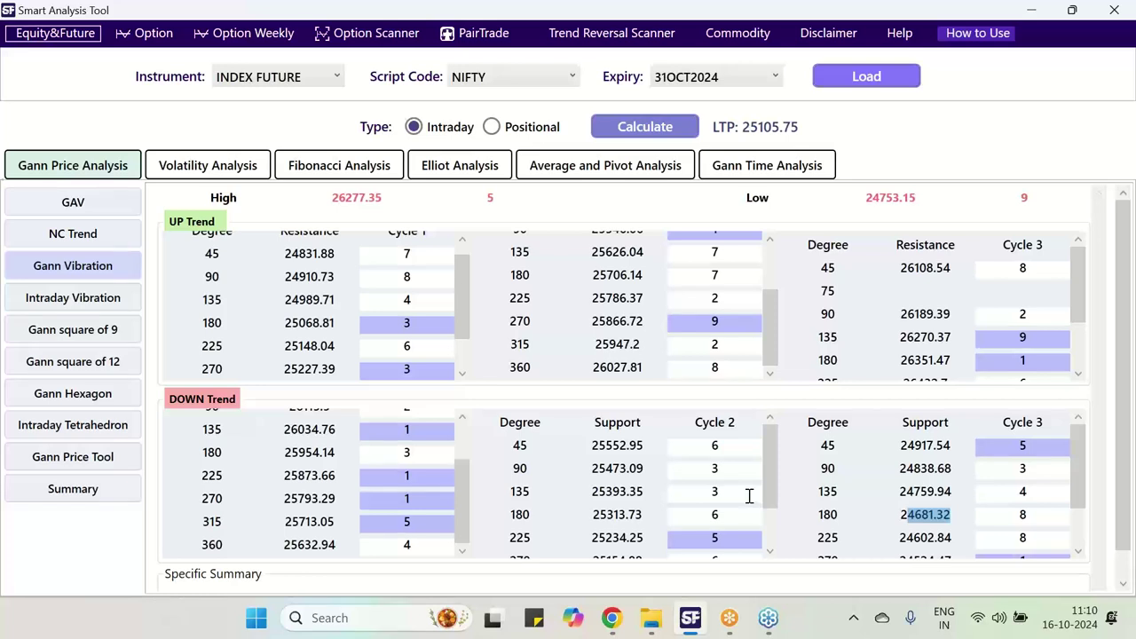
scroll(407, 367, up, 1)
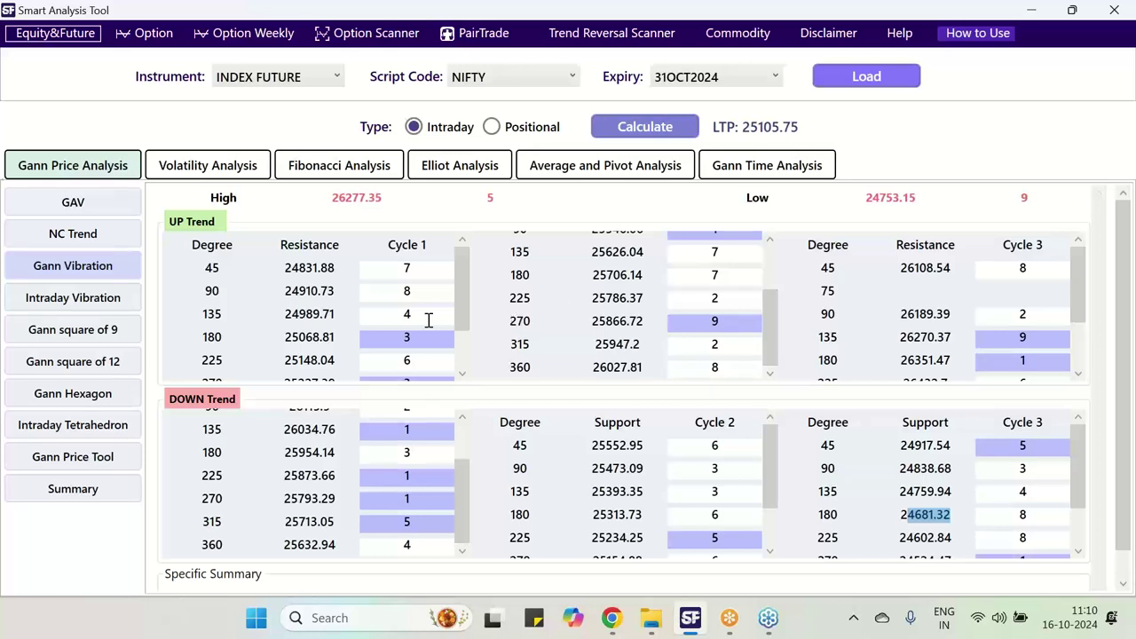
drag(280, 337, 352, 337)
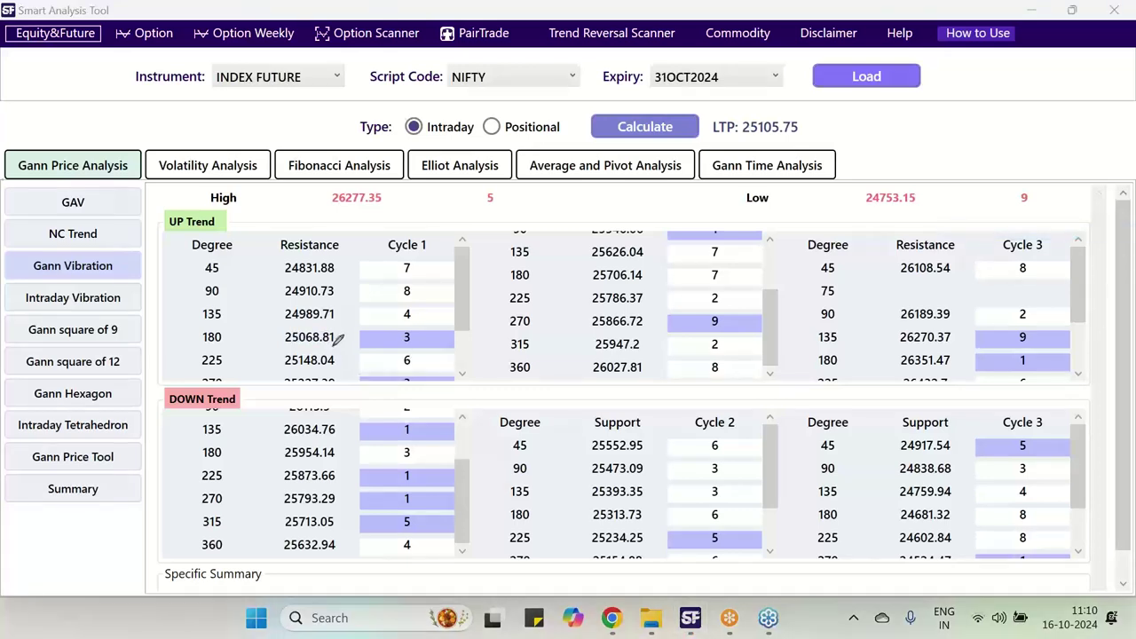
Circle the Cycle 1 resistance 25068.81, then highlight resistance values 25227.39 and 25546.06
mouse_move(336, 345)
mouse_down()
mouse_move(297, 348)
mouse_move(282, 324)
mouse_move(338, 319)
mouse_move(348, 340)
mouse_move(335, 347)
mouse_up()
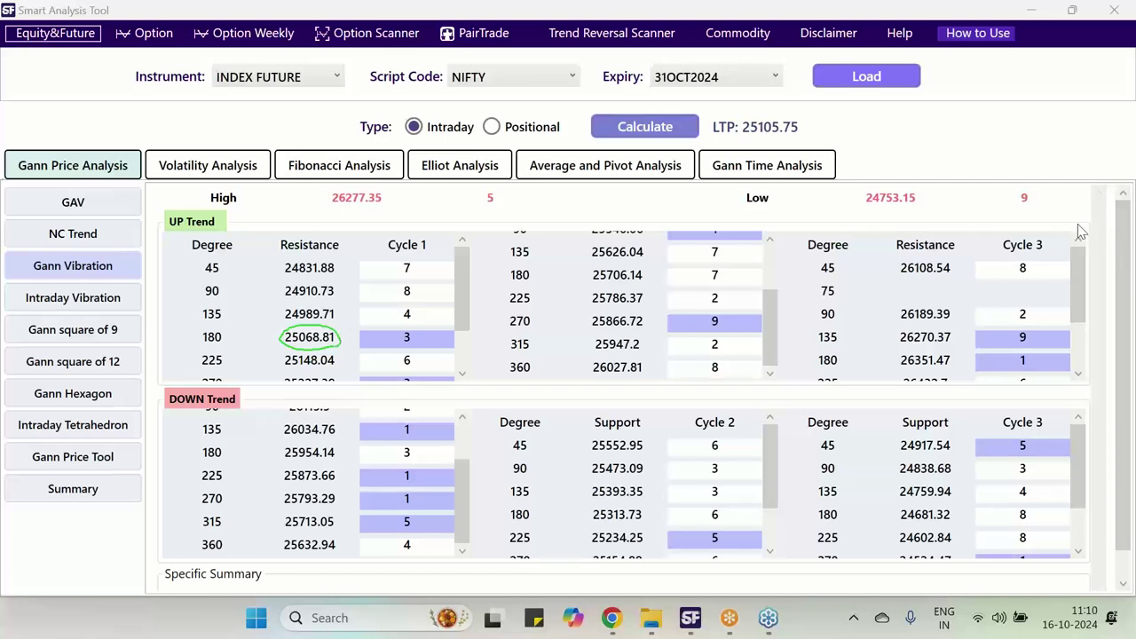
key(Escape)
scroll(402, 318, down, 1)
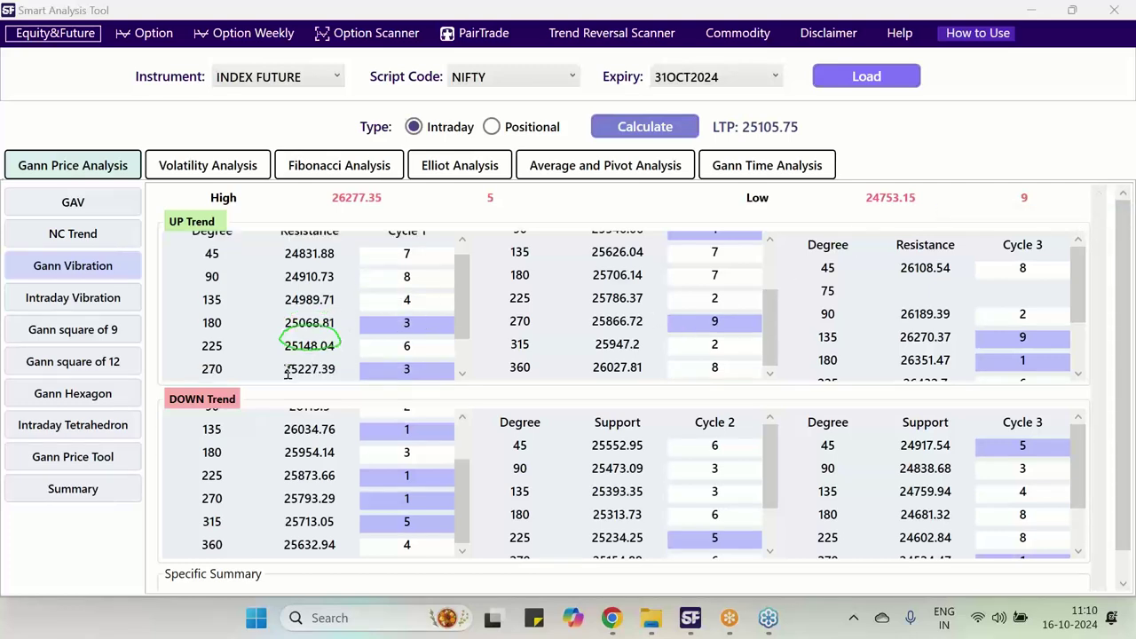
drag(283, 371, 351, 370)
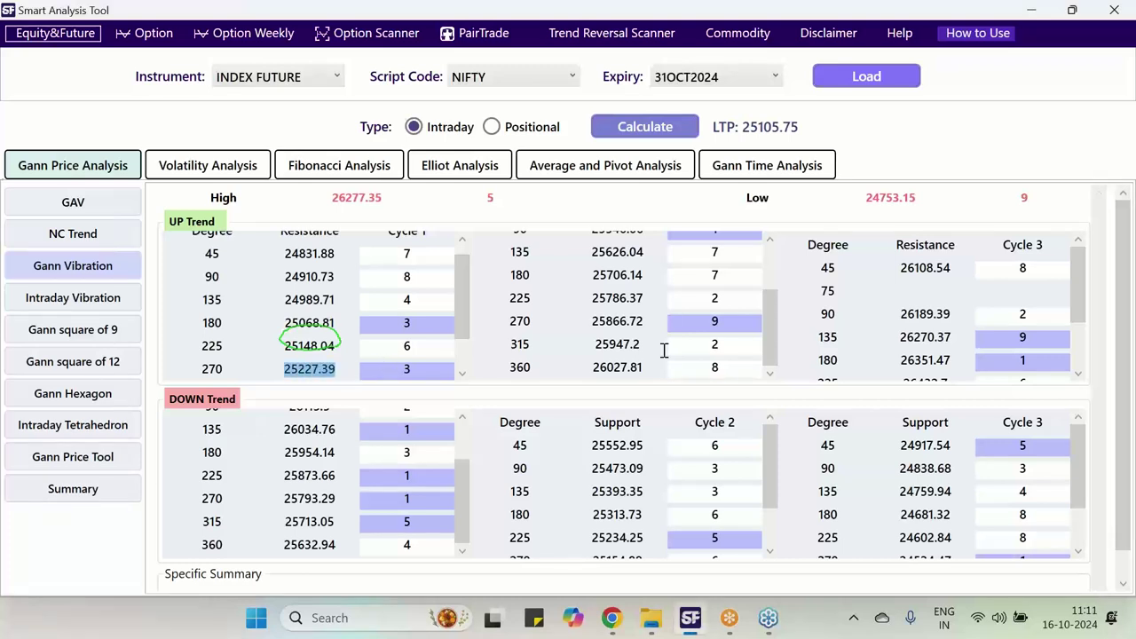
scroll(664, 350, up, 3)
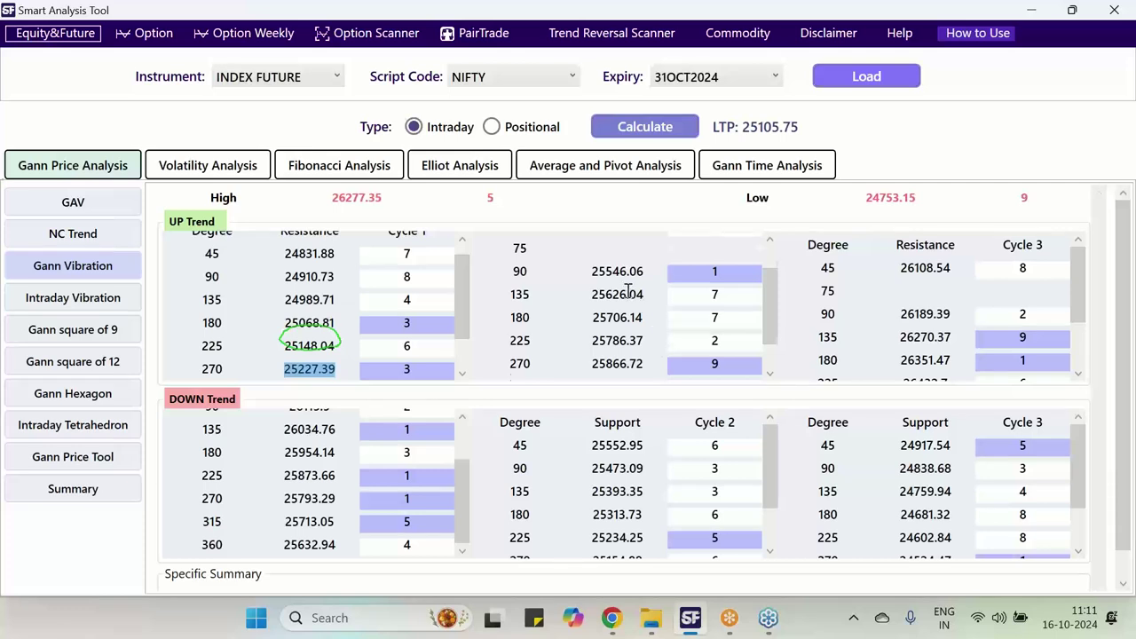
scroll(627, 293, up, 1)
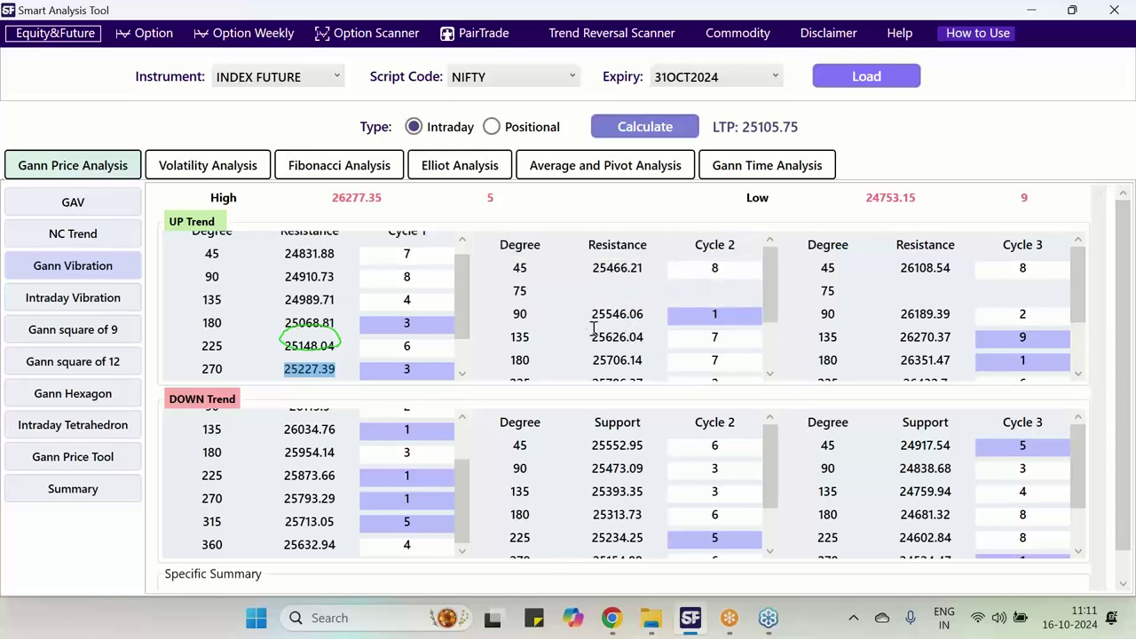
drag(588, 316, 656, 317)
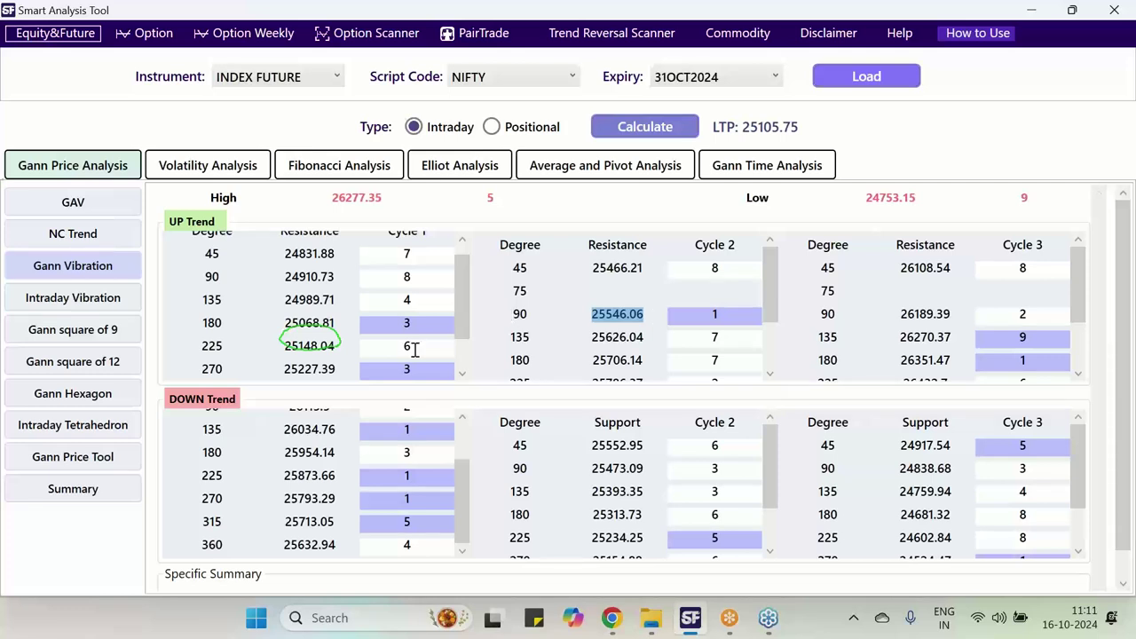
Draw a pen check mark beside the circled 25227.39 resistance level
scroll(326, 351, down, 1)
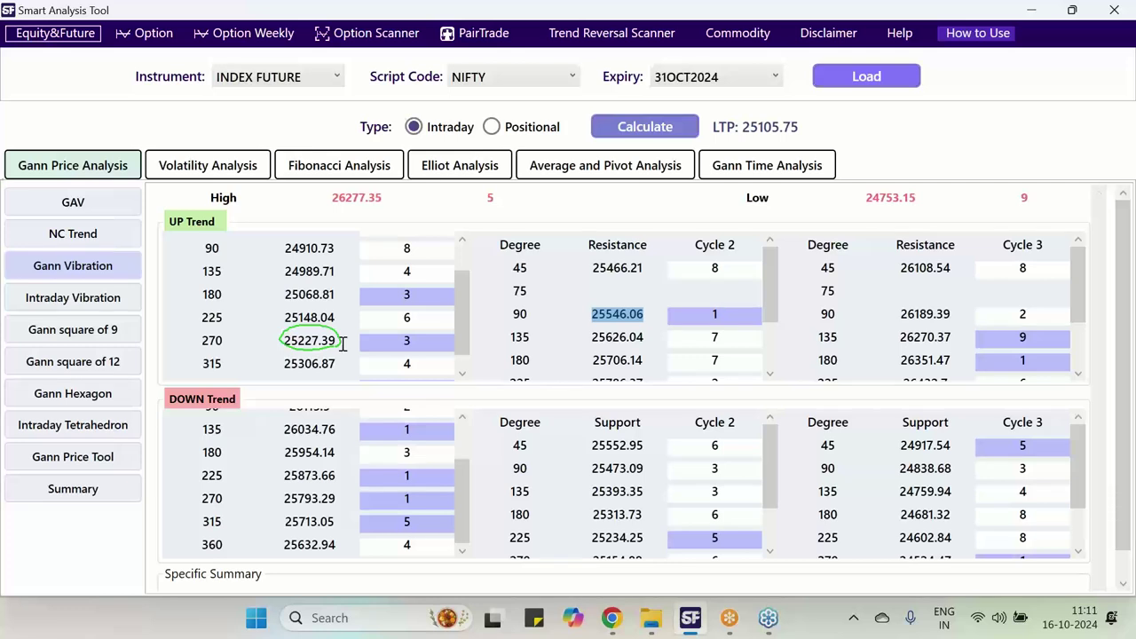
click(1126, 268)
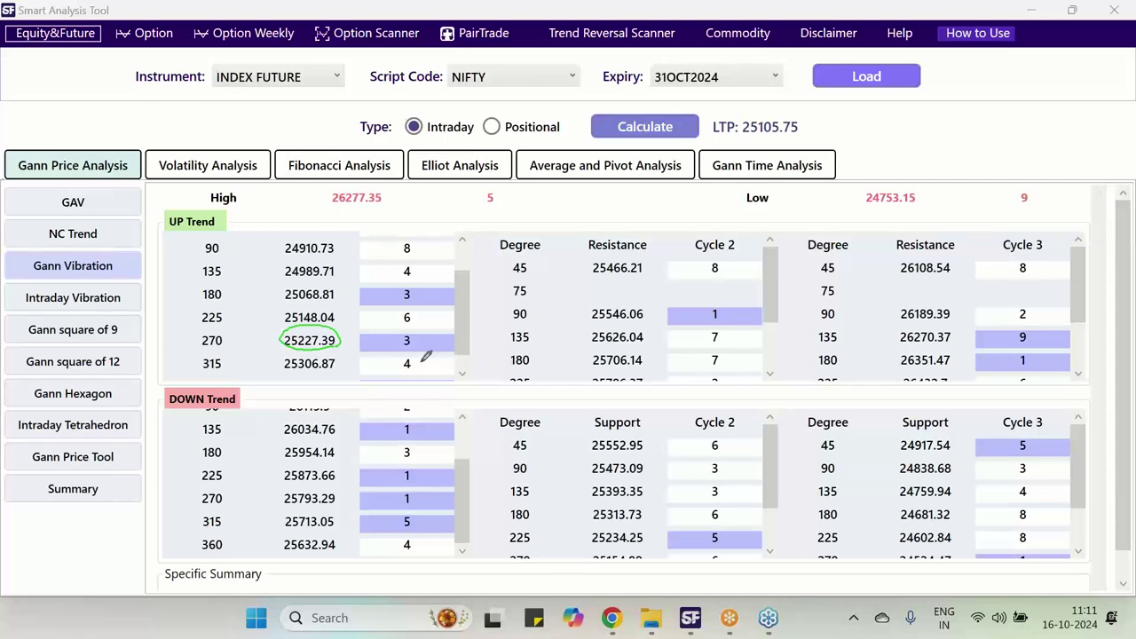
mouse_move(258, 341)
mouse_down()
mouse_move(273, 339)
mouse_move(309, 290)
mouse_up()
Show NIFTY's Intraday Vibration tables based on high 25182.8 and low 25054.1
click(71, 300)
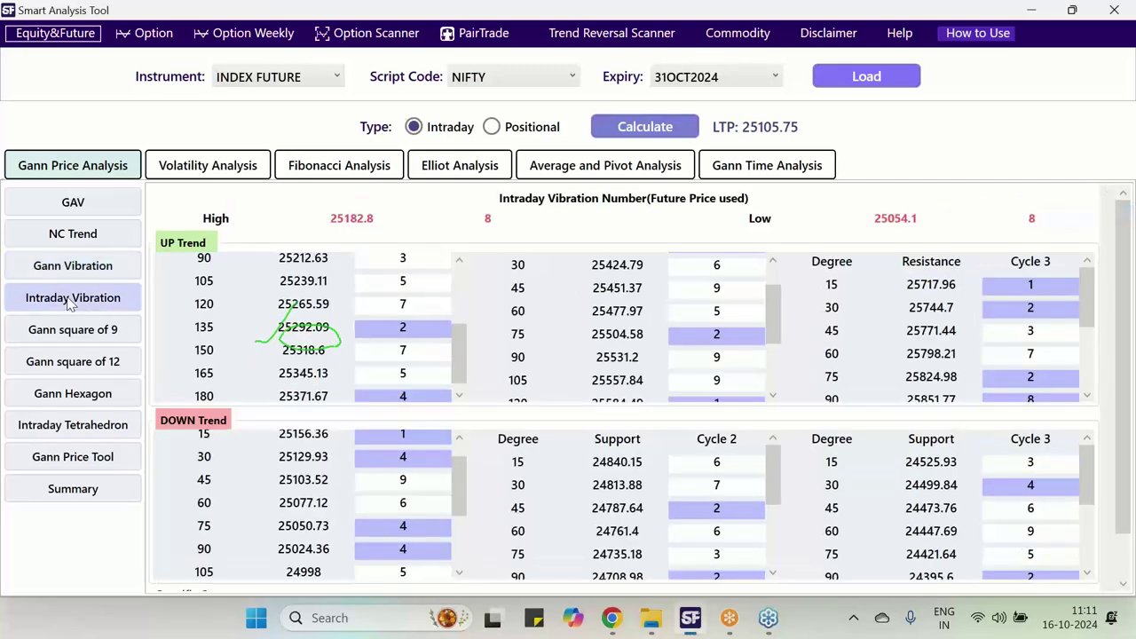
scroll(385, 346, up, 3)
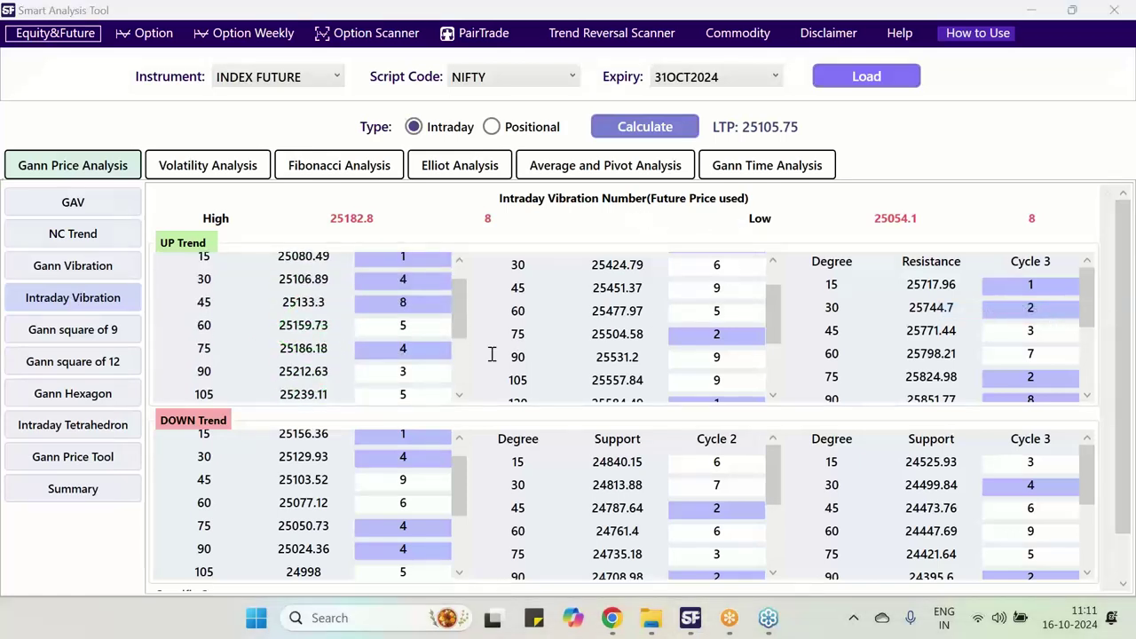
scroll(452, 354, up, 1)
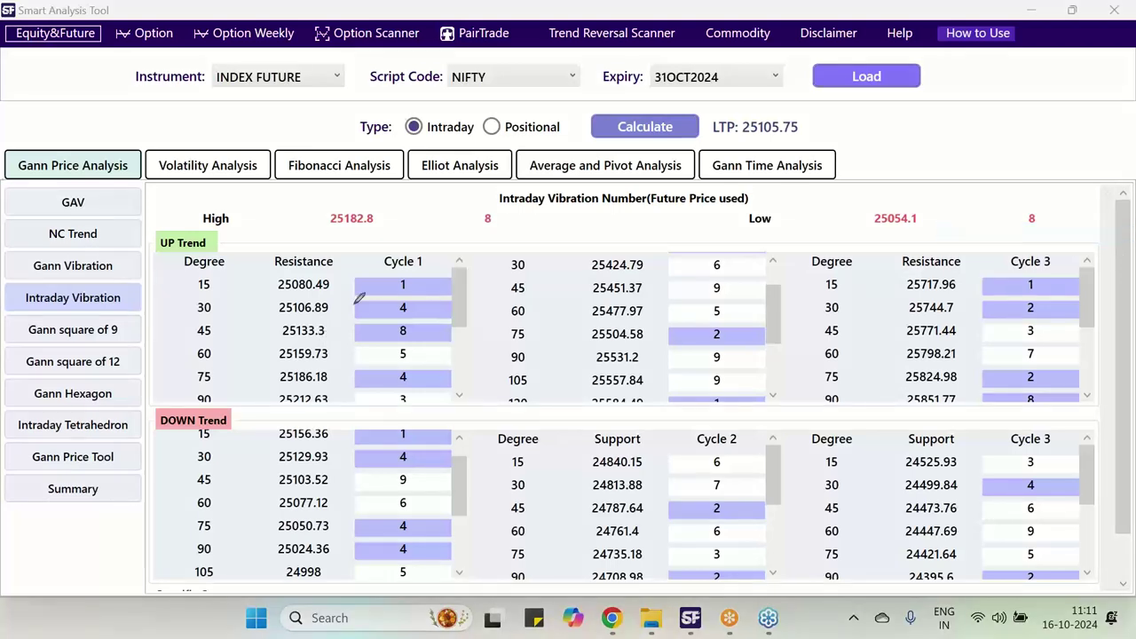
Tick Cycle 1 rows 15, 30, 60 and 75, and circle 25186.18 and 25050.73
drag(373, 281, 383, 264)
mouse_move(363, 303)
mouse_down()
mouse_move(371, 311)
mouse_move(384, 294)
mouse_move(388, 320)
mouse_up()
mouse_move(300, 338)
mouse_down()
mouse_move(353, 347)
mouse_move(343, 382)
mouse_move(353, 367)
mouse_up()
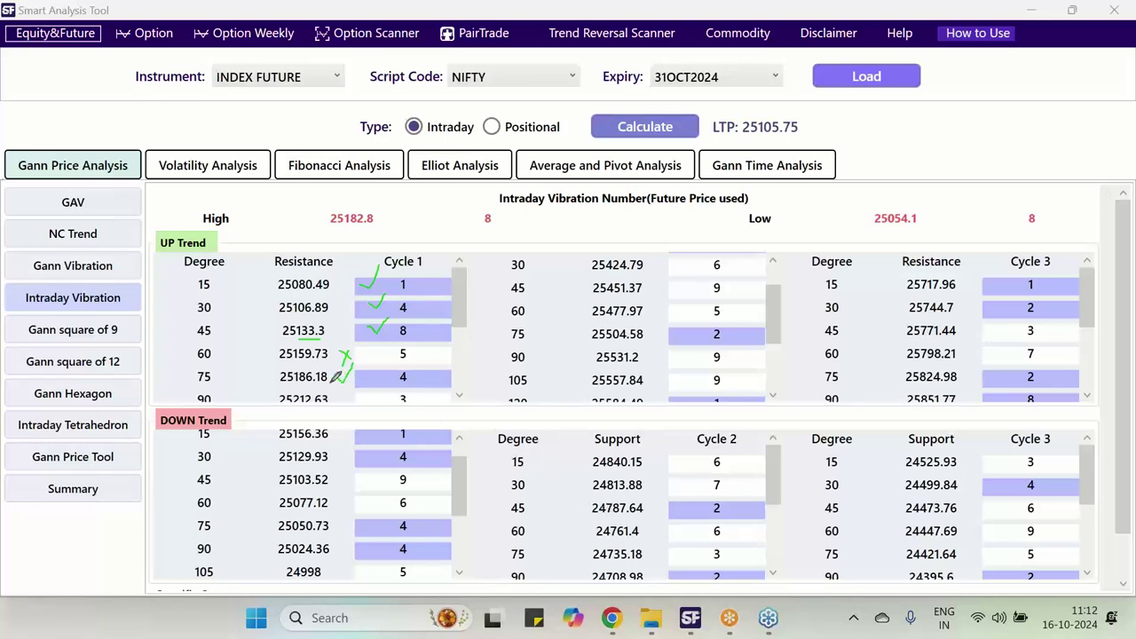
mouse_move(335, 377)
mouse_down()
mouse_move(293, 387)
mouse_move(278, 364)
mouse_move(330, 353)
mouse_move(338, 378)
mouse_up()
drag(428, 383, 446, 373)
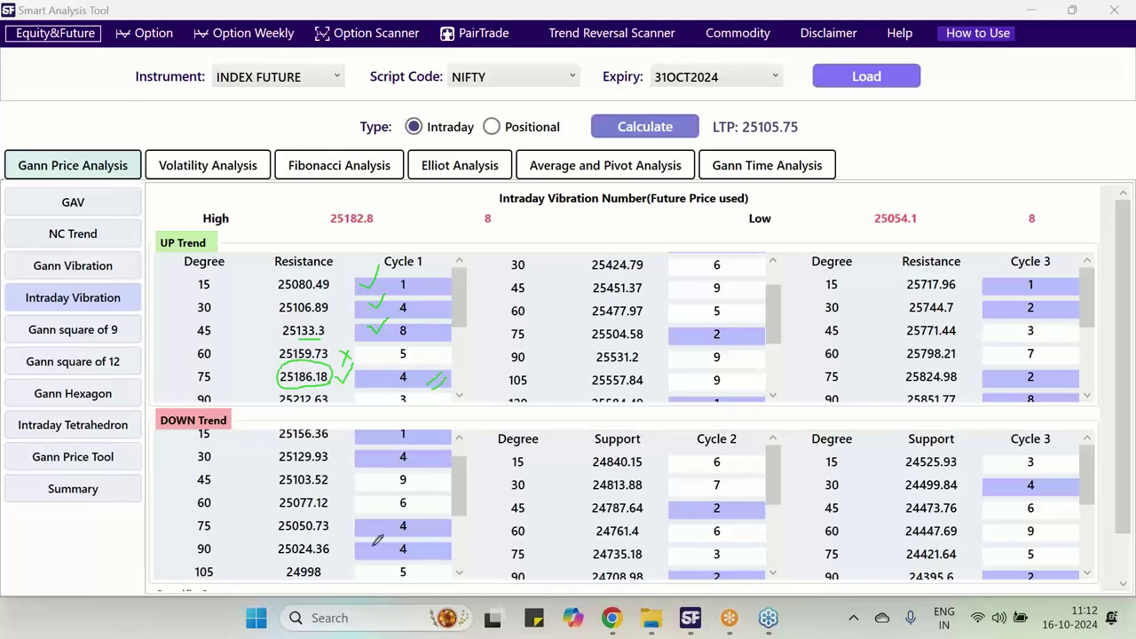
mouse_move(330, 536)
mouse_down()
mouse_move(274, 532)
mouse_move(280, 508)
mouse_move(300, 502)
mouse_move(334, 534)
mouse_up()
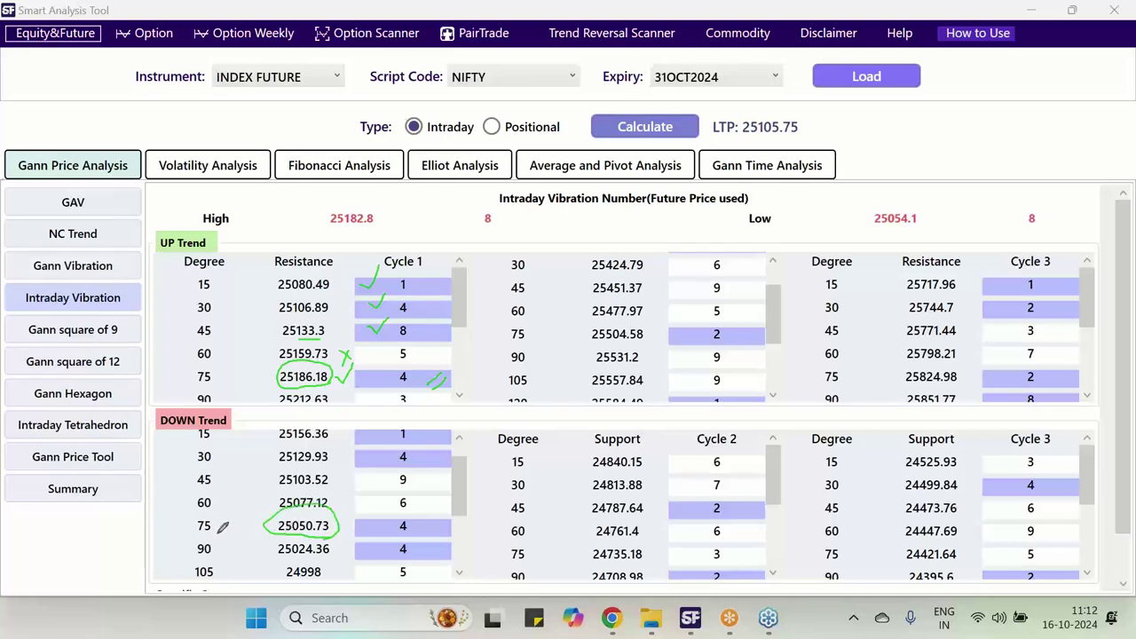
drag(220, 530, 239, 514)
Erase all pen annotations and bring the Chrome browser window forward
key(e)
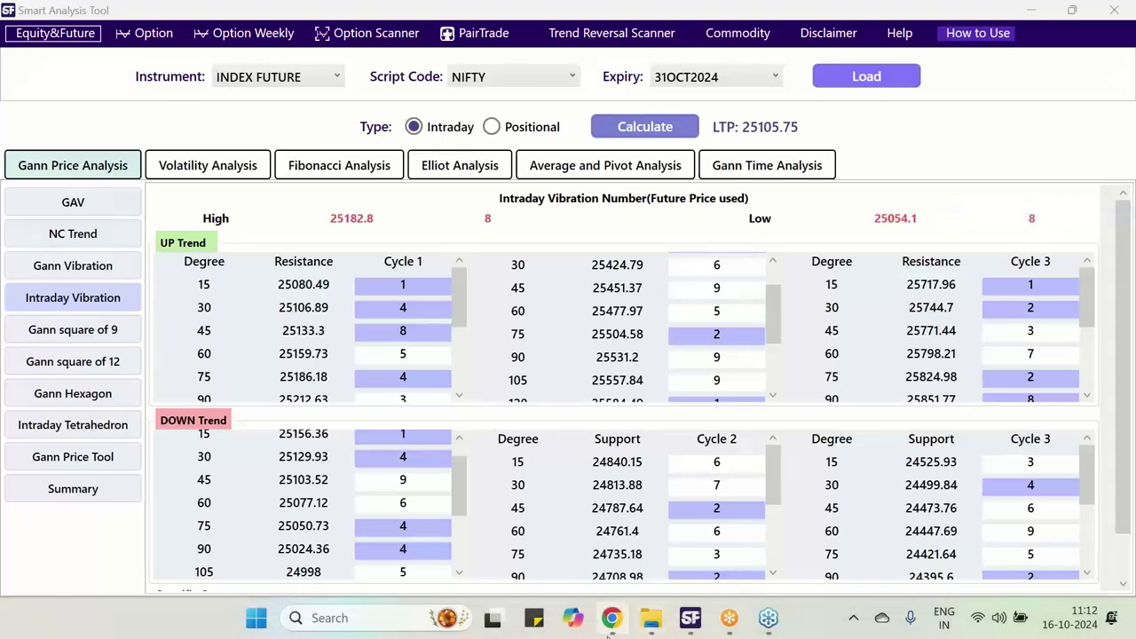
mouse_move(610, 624)
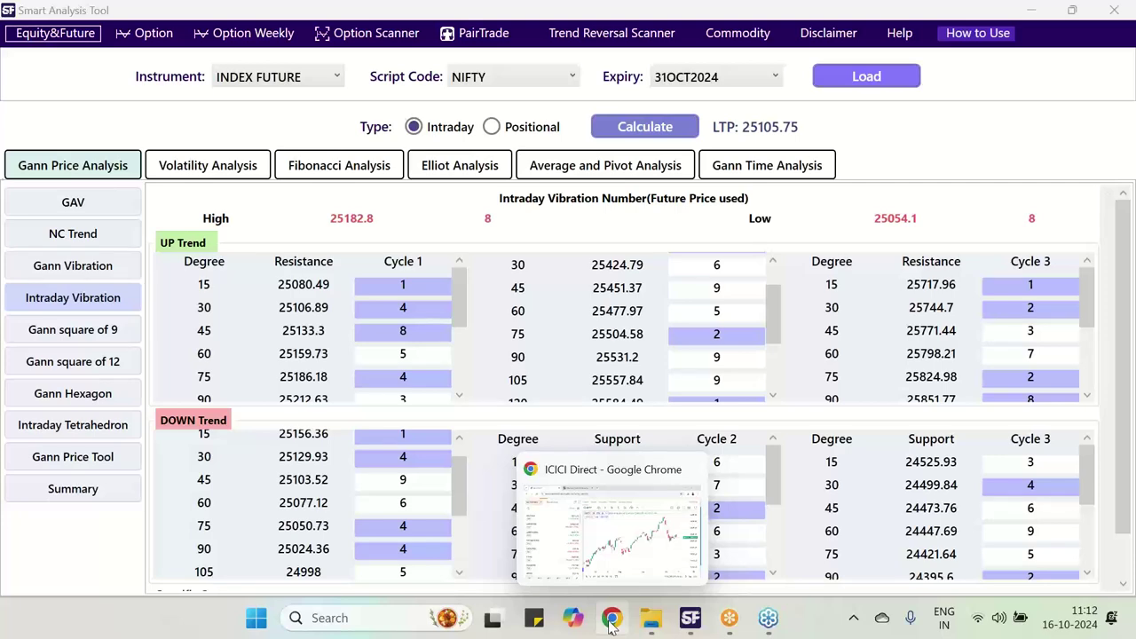
click(610, 624)
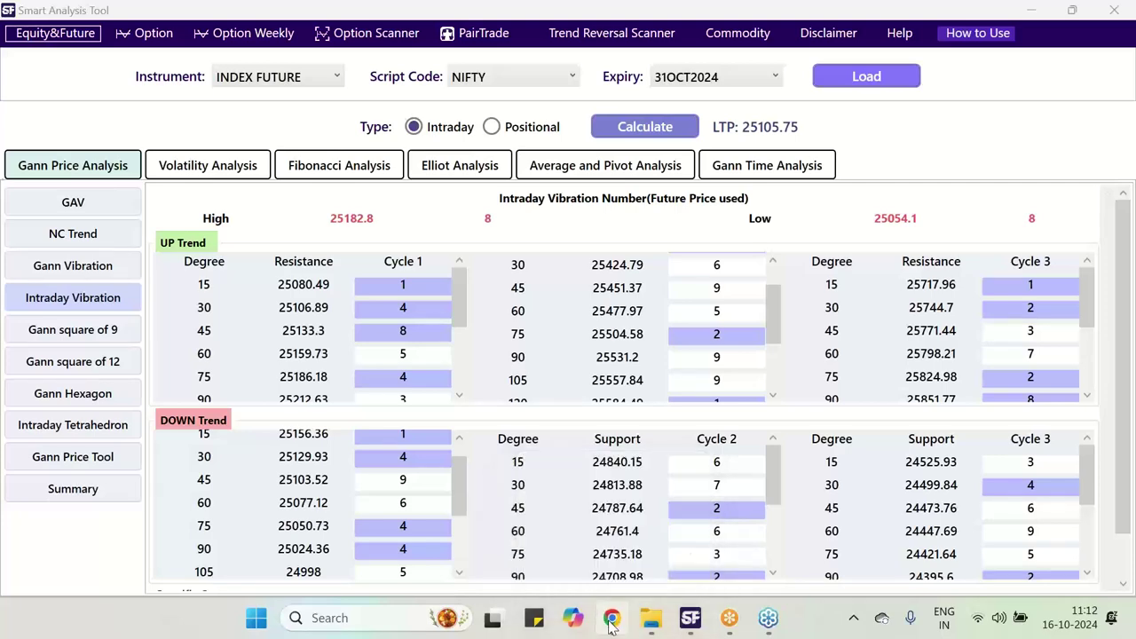
click(357, 30)
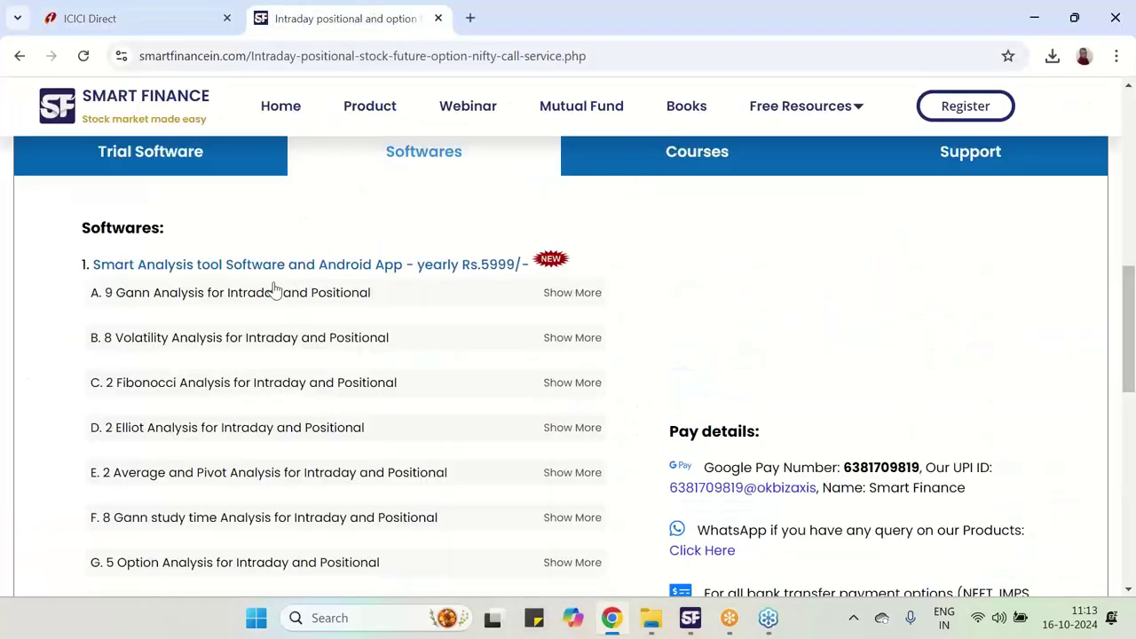
click(173, 162)
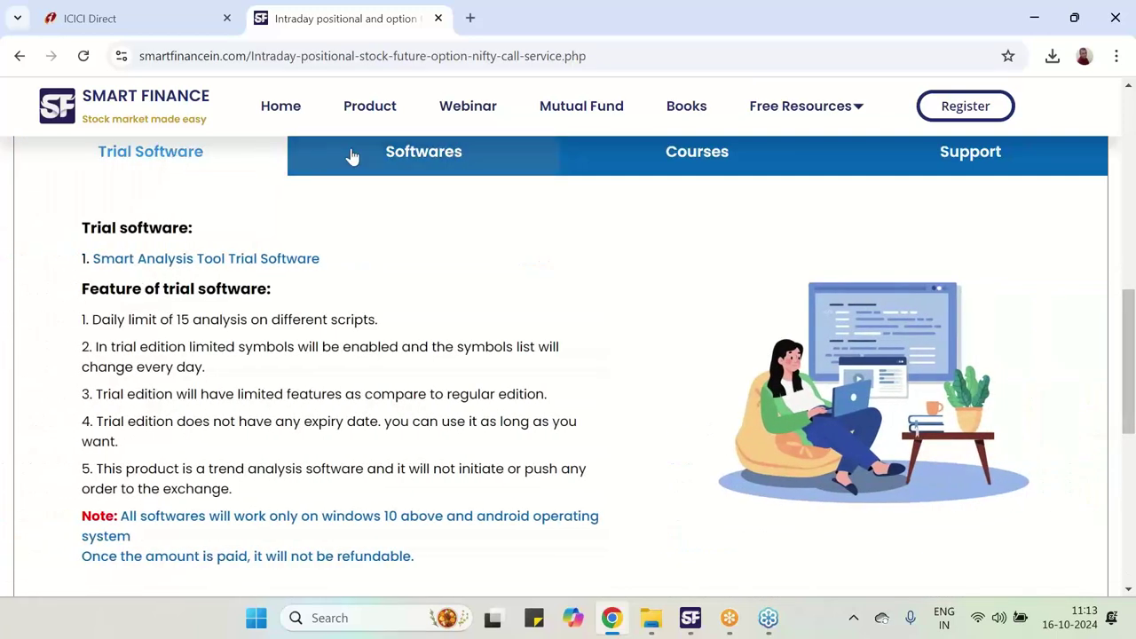
click(418, 158)
click(239, 167)
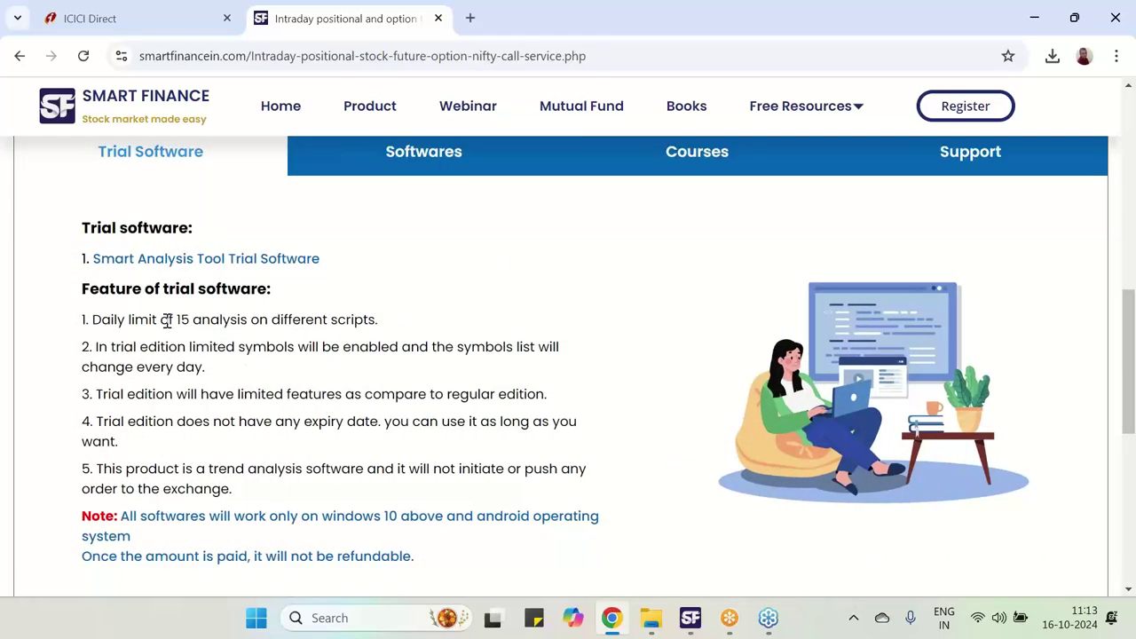
drag(166, 321, 413, 335)
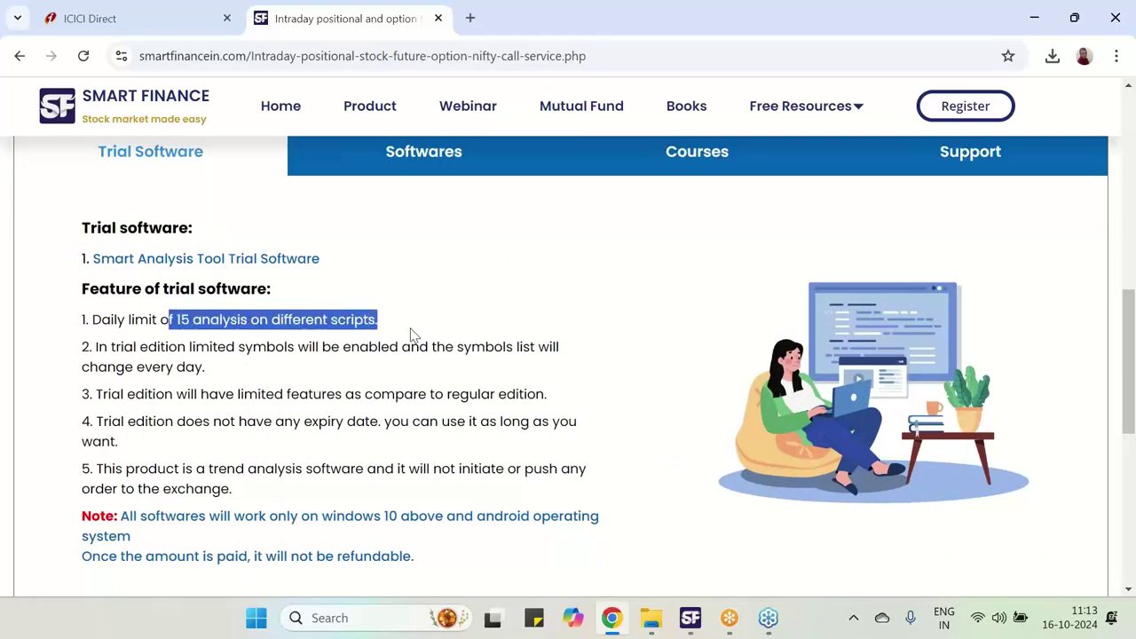
click(430, 157)
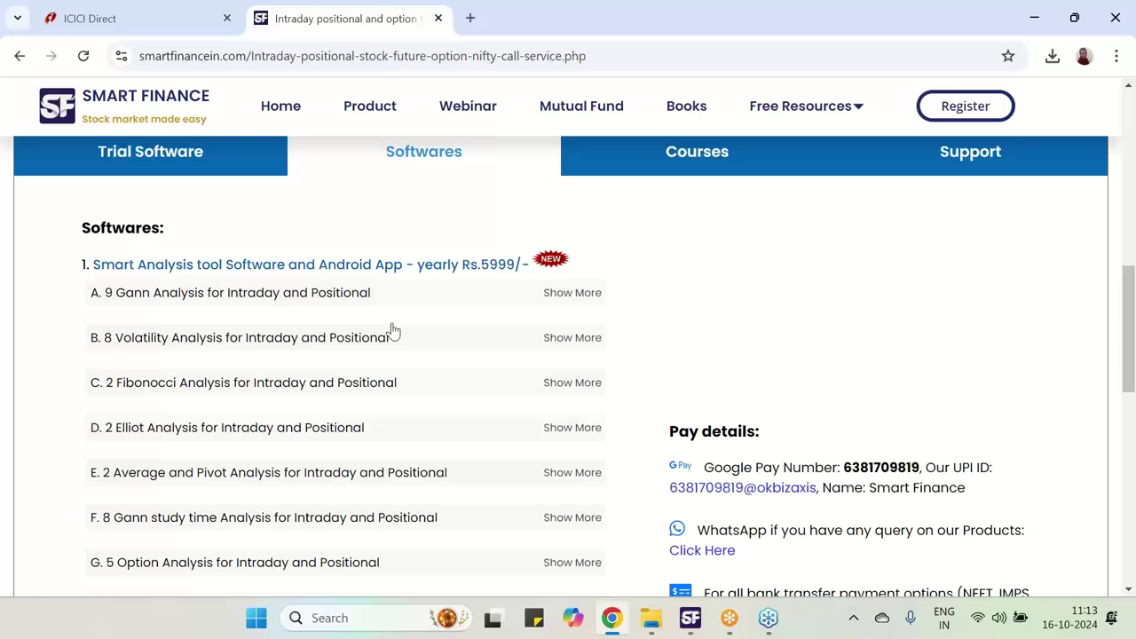
List the video courses, then scroll to the package offers at ₹13,999, ₹7,999 and ₹6,999
click(698, 169)
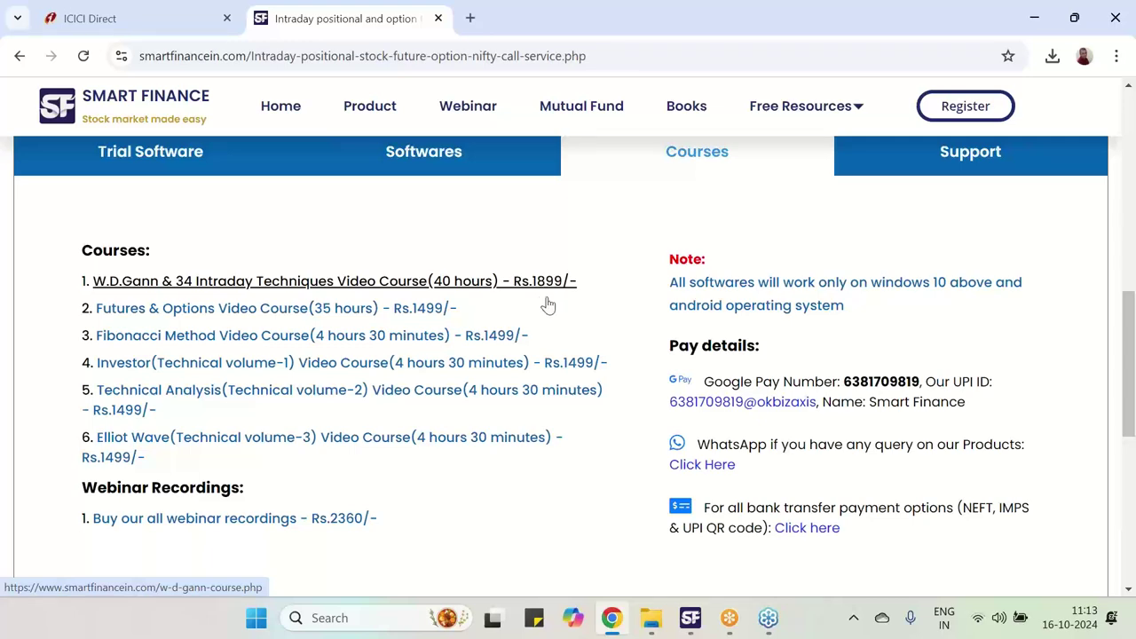
scroll(595, 466, down, 4)
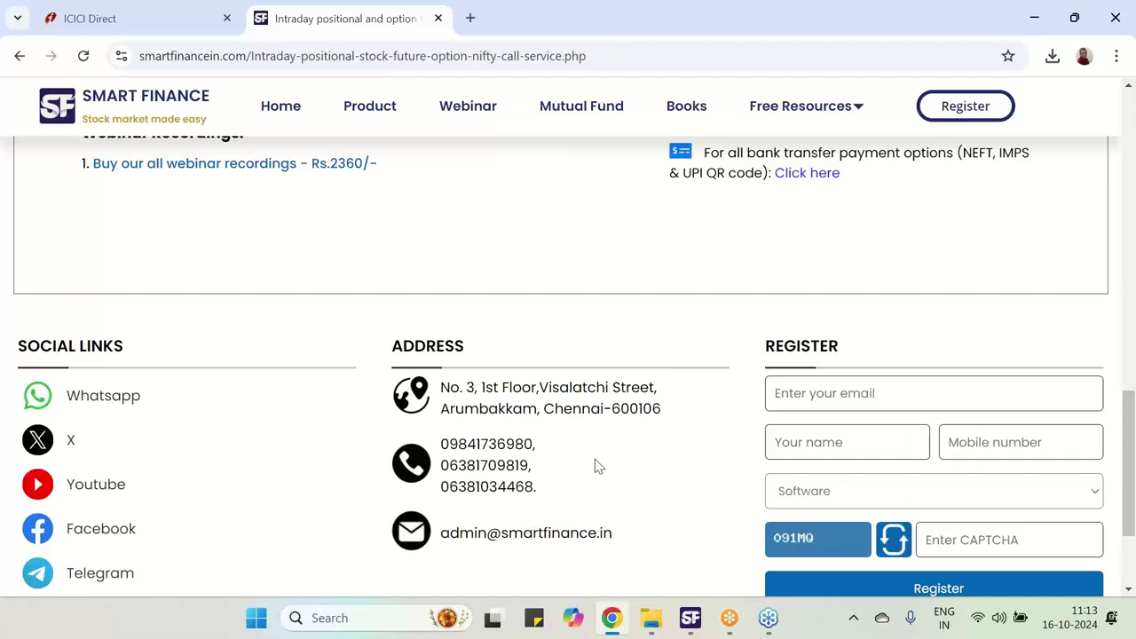
scroll(596, 465, down, 2)
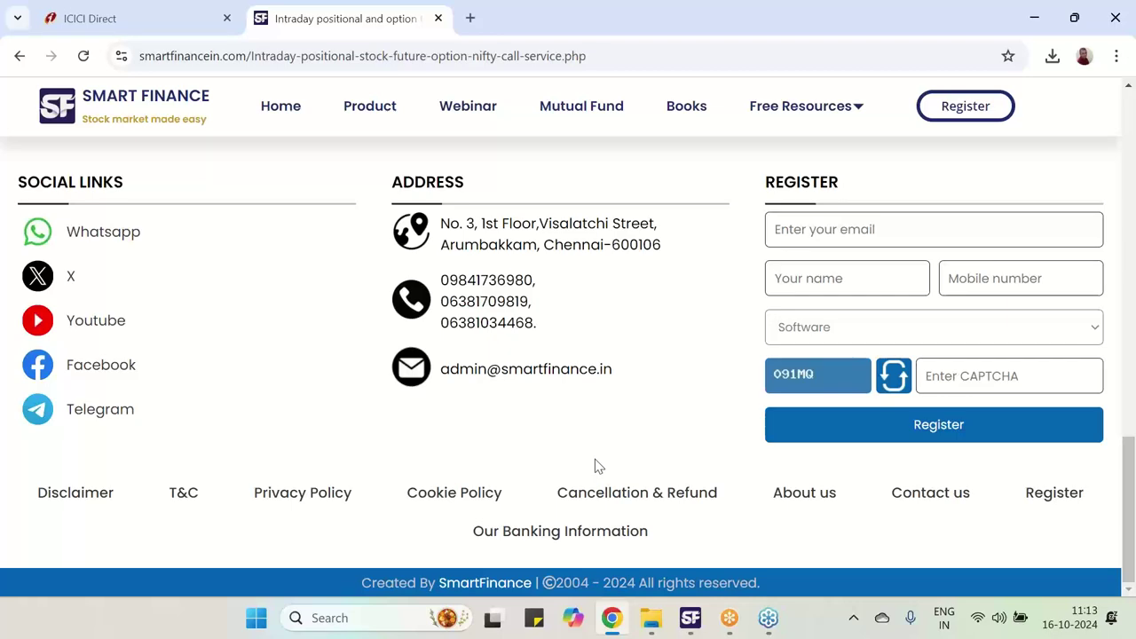
scroll(596, 465, up, 10)
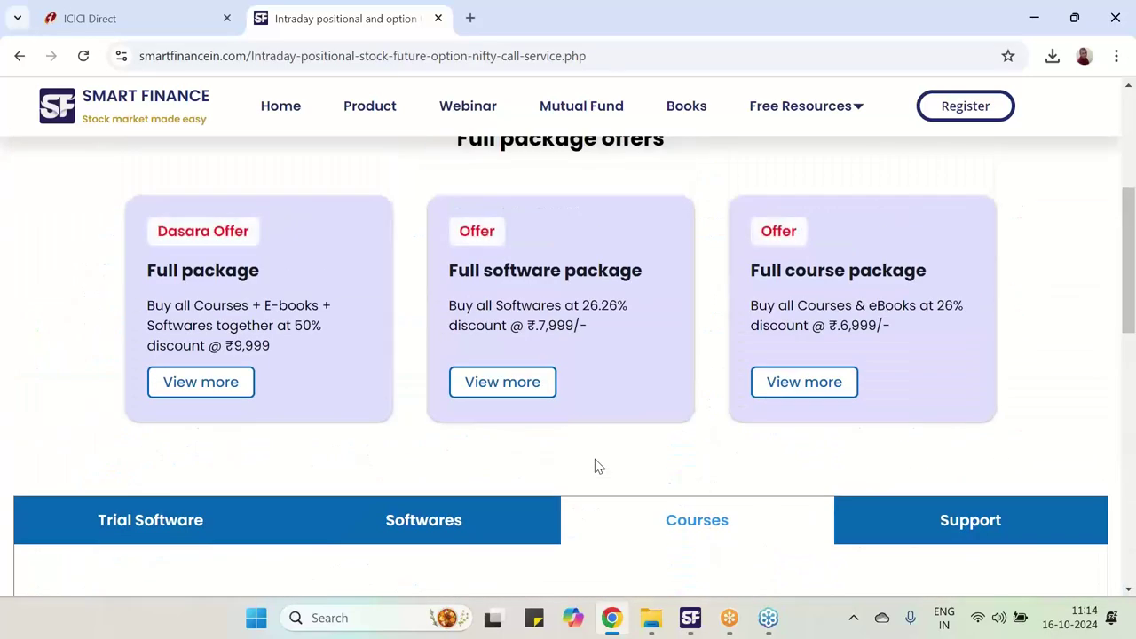
scroll(597, 465, up, 3)
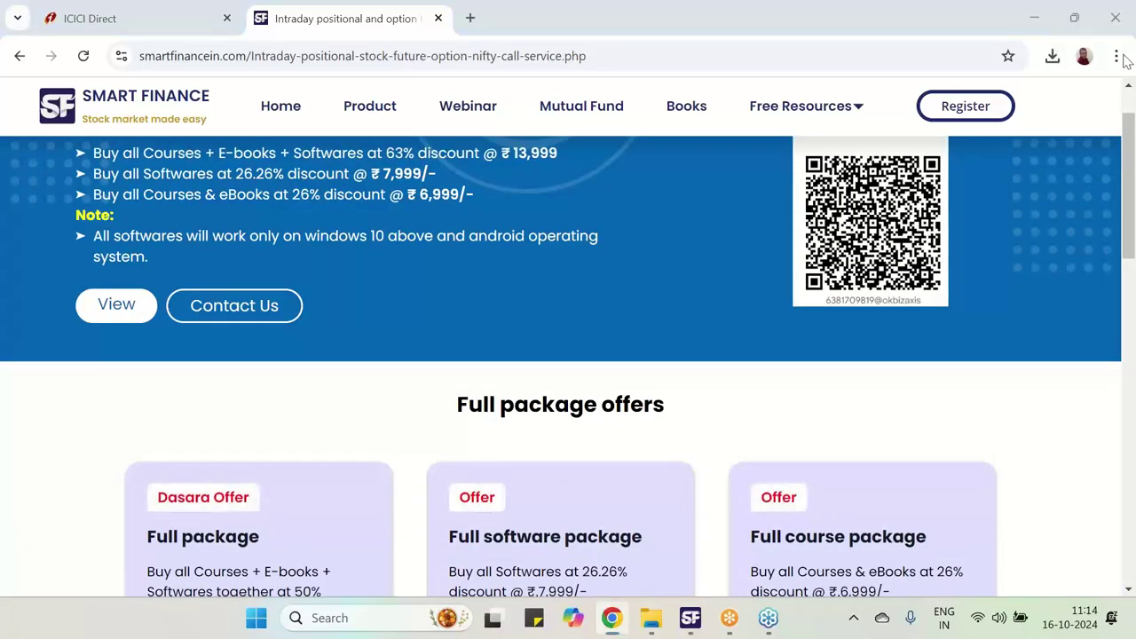